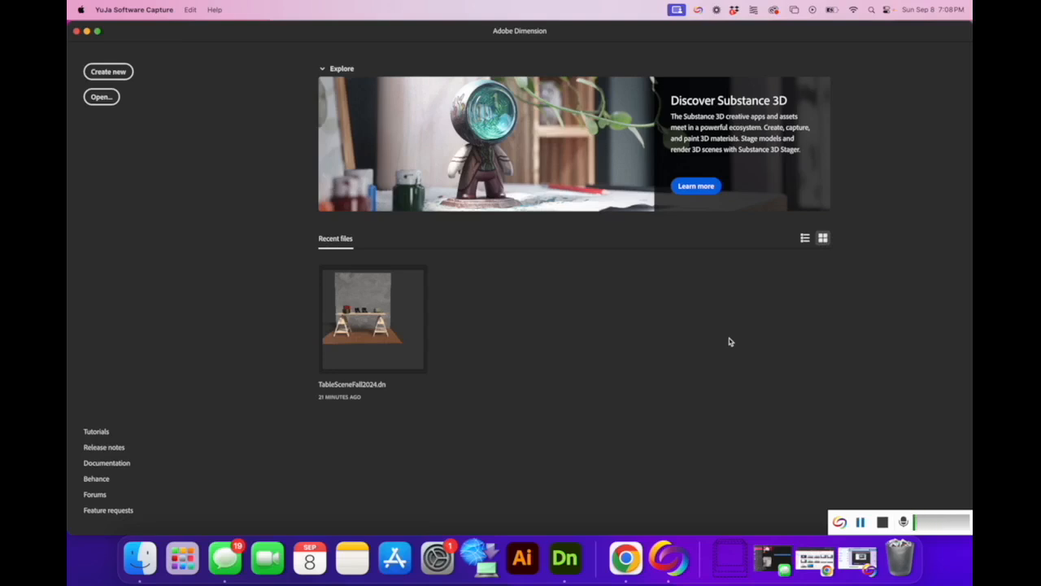
Create a new blank Untitled document from the Home screen.
{"action": "left_click", "coordinate": [104, 74]}
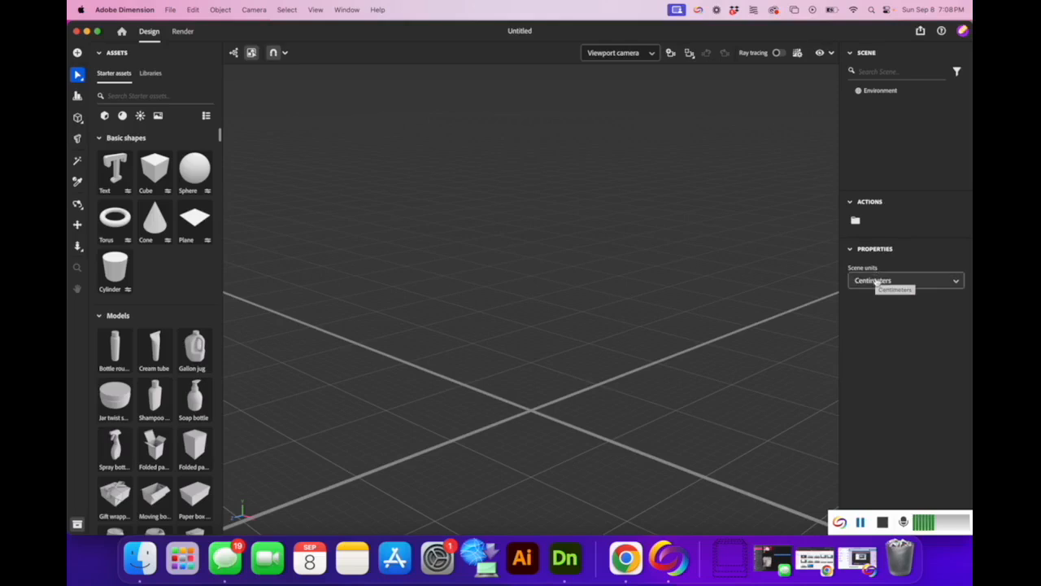
Change the scene units from Centimeters to Inches.
{"action": "left_click", "coordinate": [876, 281]}
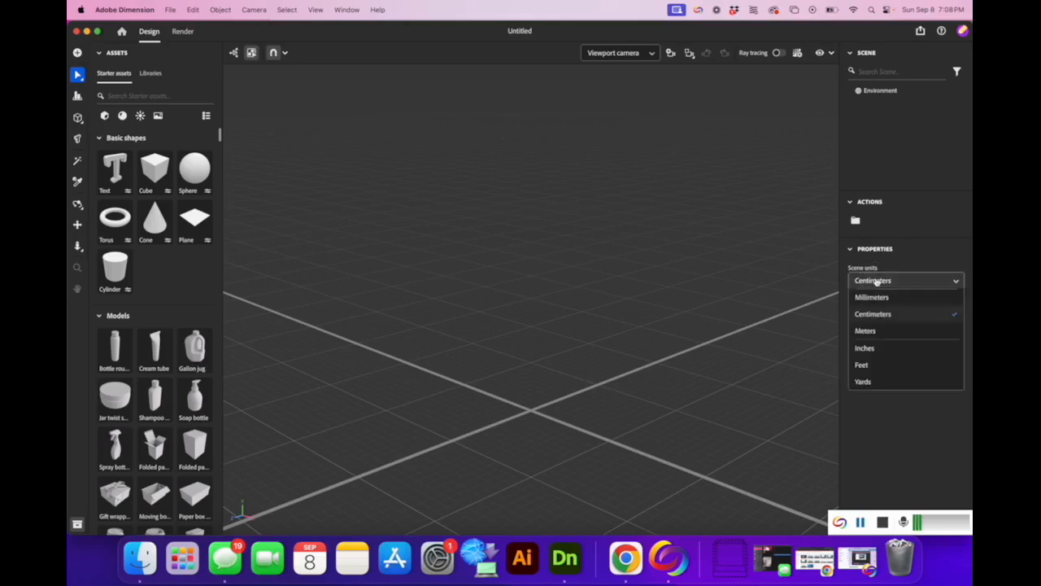
{"action": "left_click", "coordinate": [887, 347]}
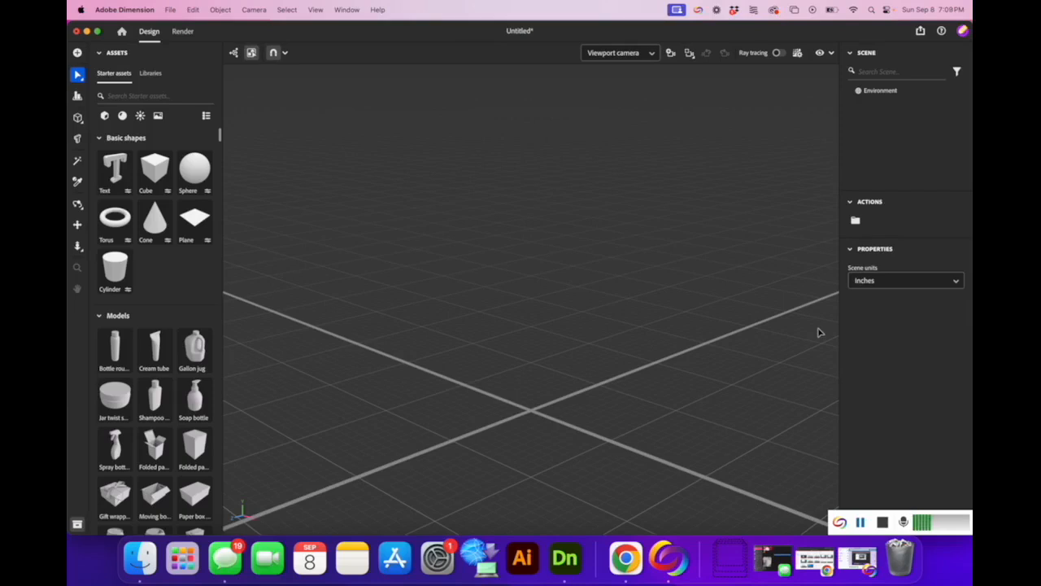
Add a Plane and resize it to 96 × 96 inches with proportions unlinked.
{"action": "left_click", "coordinate": [192, 229]}
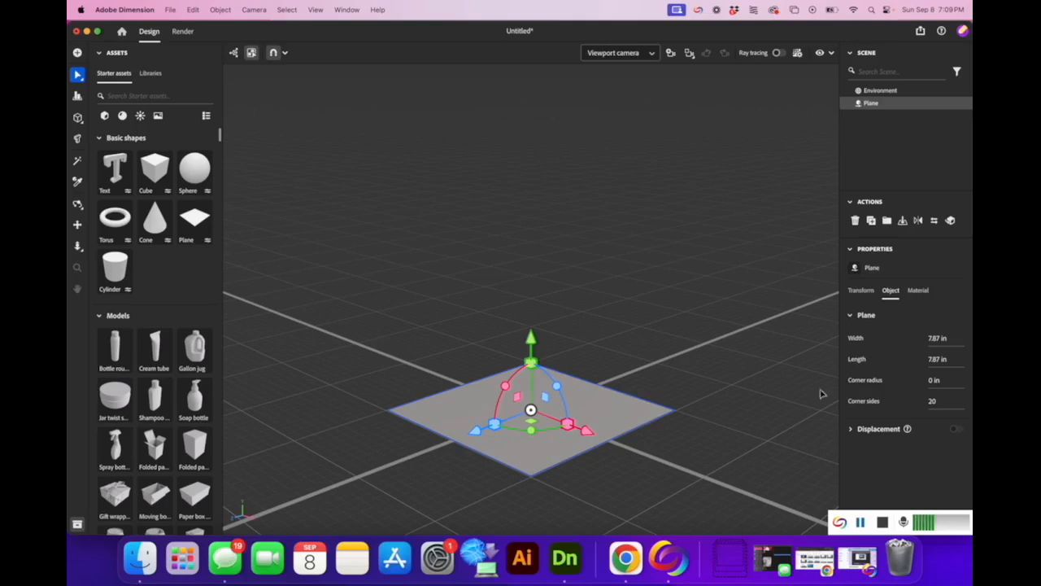
{"action": "left_click", "coordinate": [862, 290]}
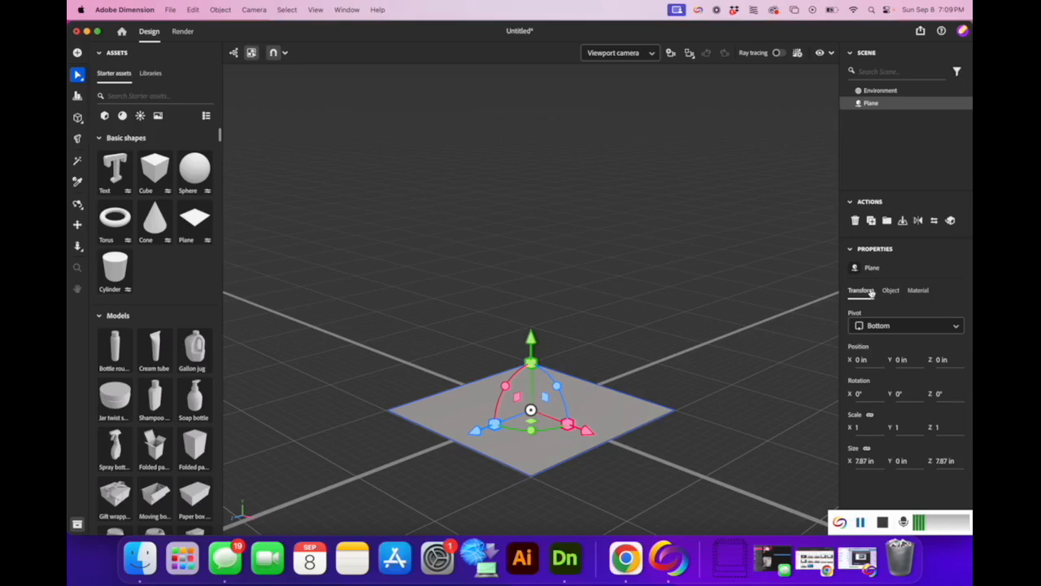
{"action": "left_click", "coordinate": [867, 451]}
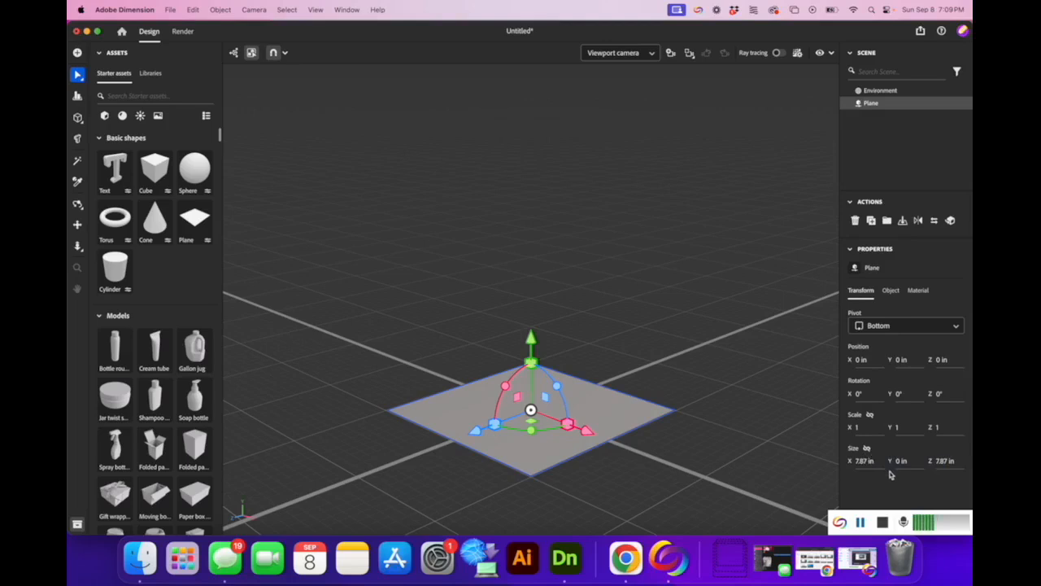
{"action": "left_click", "coordinate": [867, 461]}
{"action": "type", "text": "96"}
{"action": "left_click", "coordinate": [935, 461]}
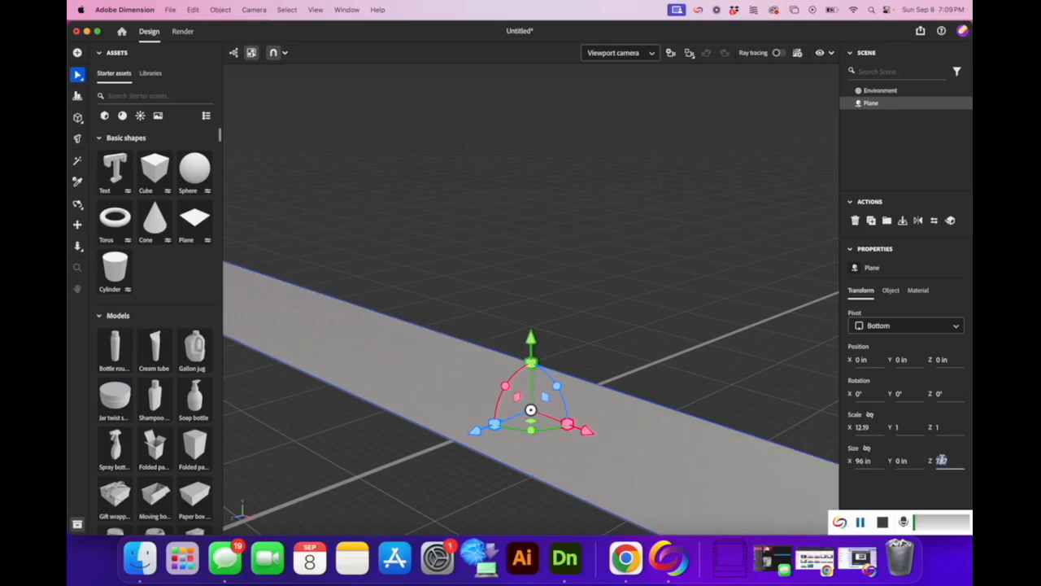
{"action": "type", "text": "96"}
{"action": "key", "text": "Return"}
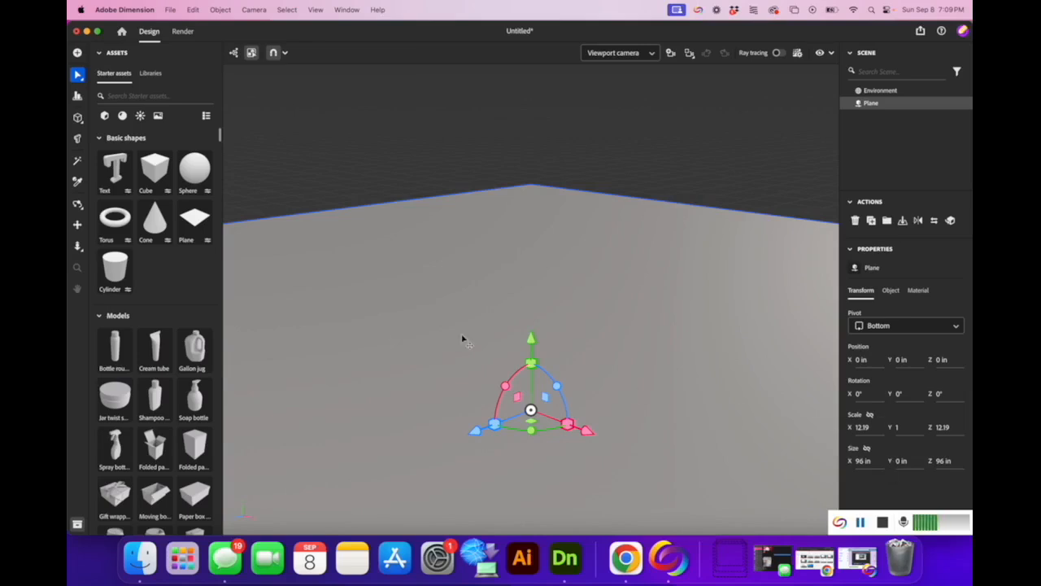
Dolly the camera back until the whole plane is visible.
{"action": "left_click", "coordinate": [78, 247]}
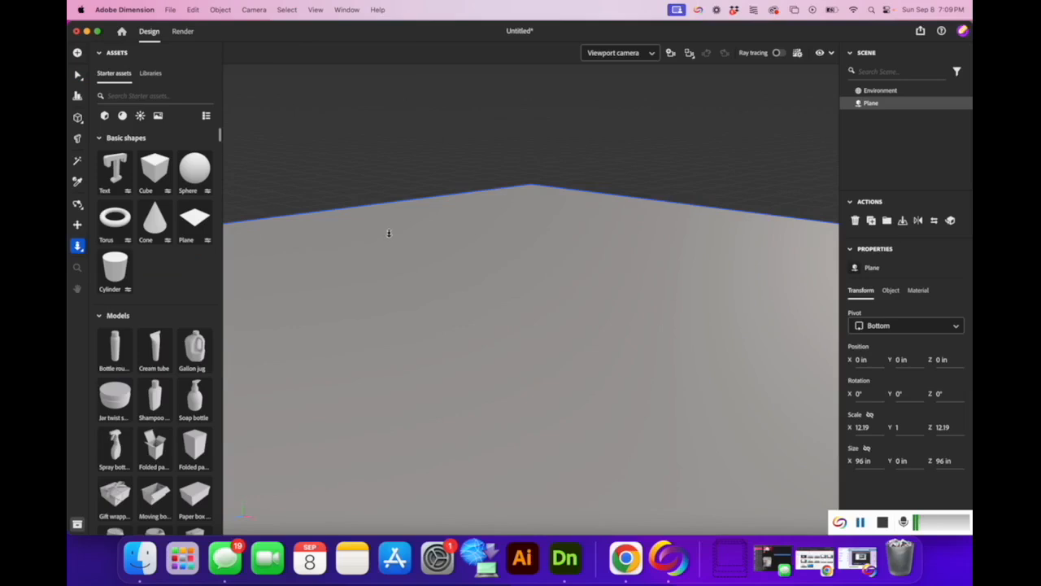
{"action": "left_click_drag", "start_coordinate": [414, 248], "coordinate": [480, 106]}
{"action": "mouse_move", "coordinate": [523, 323]}
{"action": "left_mouse_down"}
{"action": "mouse_move", "coordinate": [537, 261]}
{"action": "mouse_move", "coordinate": [519, 328]}
{"action": "left_mouse_up"}
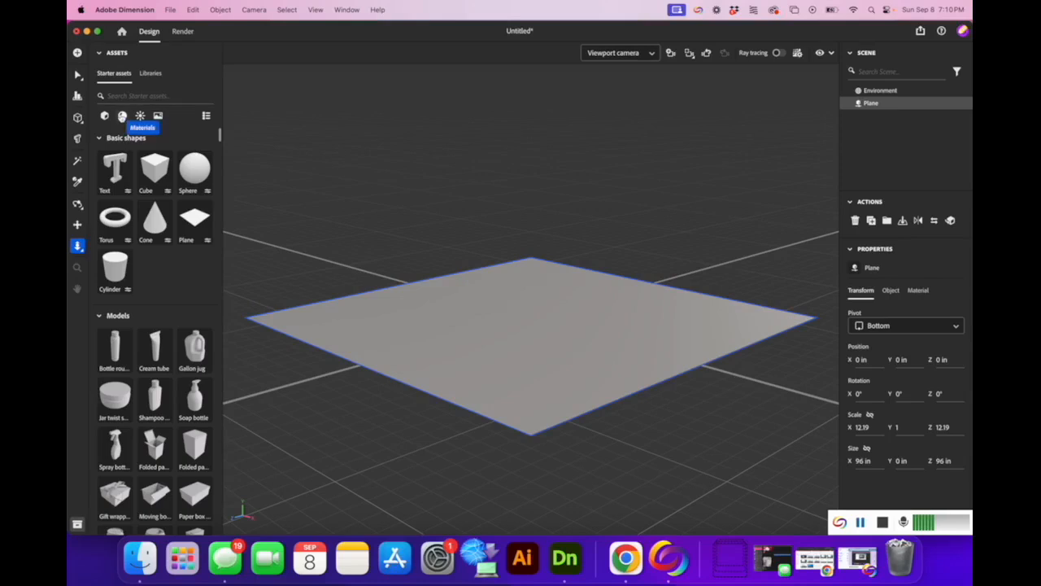
Search the materials for 'wood' and apply the dark reddish wood to the plane.
{"action": "left_click", "coordinate": [122, 117]}
{"action": "left_click", "coordinate": [126, 96]}
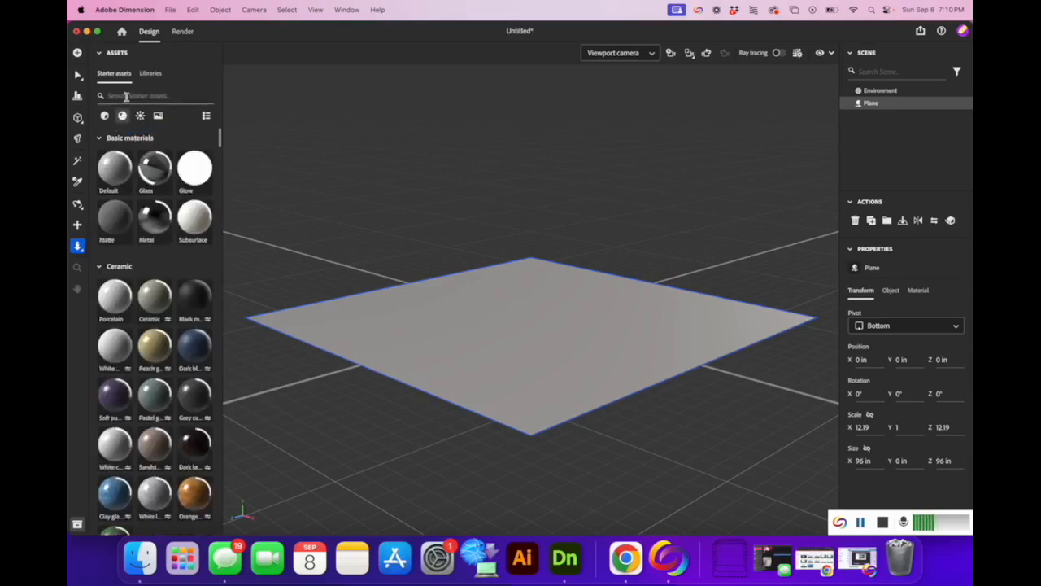
{"action": "type", "text": "w"}
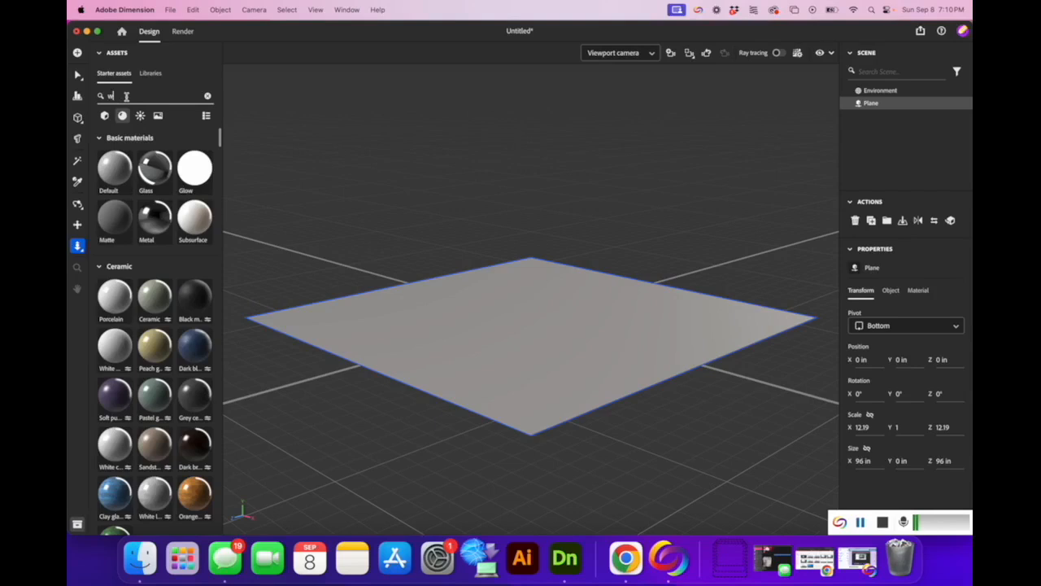
{"action": "type", "text": "ood"}
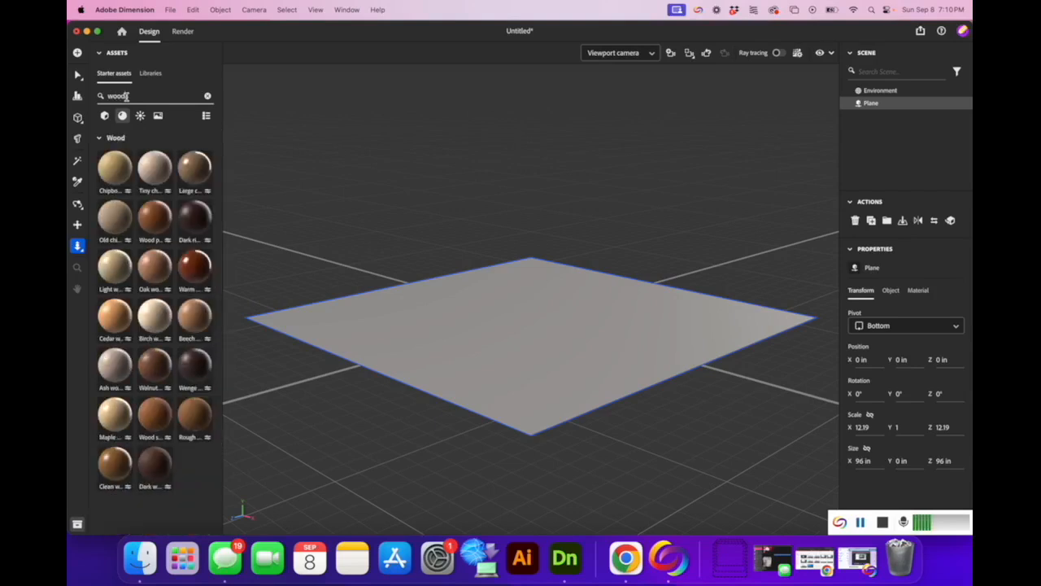
{"action": "left_click", "coordinate": [208, 216]}
{"action": "left_click_drag", "start_coordinate": [208, 216], "coordinate": [467, 344]}
Reselect the wood-covered plane with the Select tool.
{"action": "left_click", "coordinate": [871, 293]}
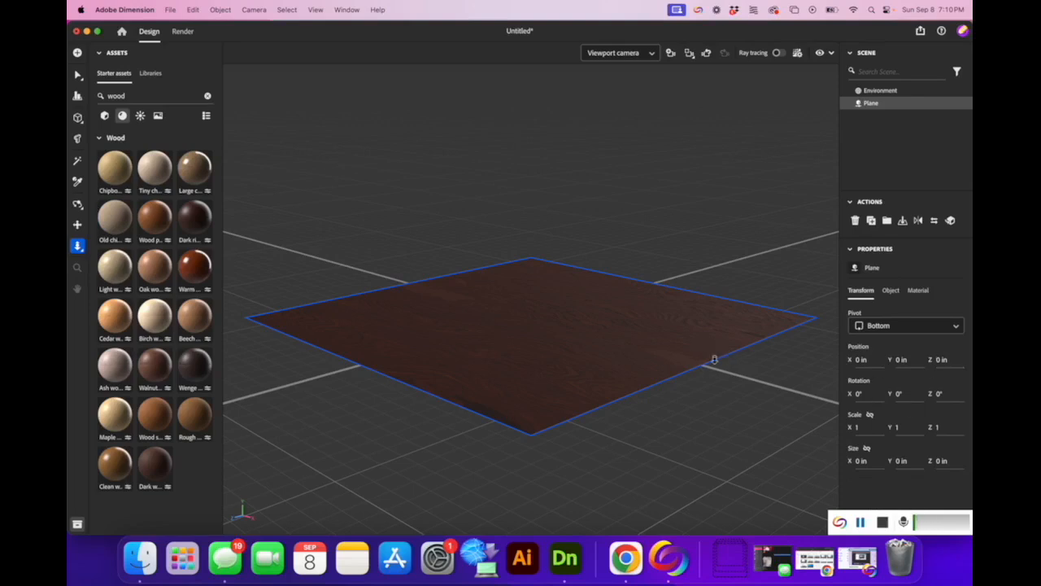
{"action": "left_click", "coordinate": [77, 76]}
{"action": "left_click", "coordinate": [464, 308]}
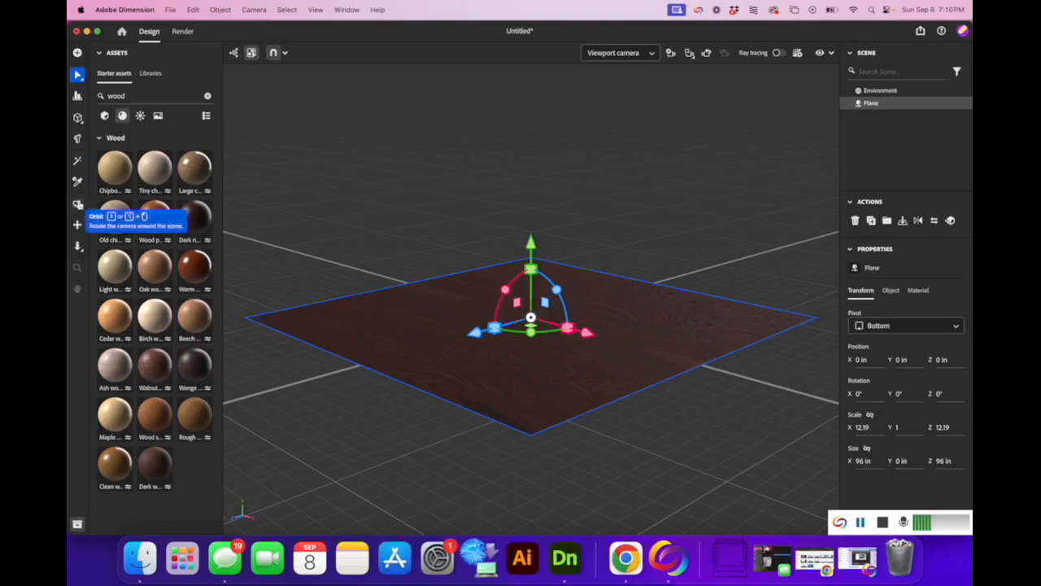
Orbit to a head-on view of the floor, clear the wood search, and list Models again.
{"action": "left_click", "coordinate": [78, 204]}
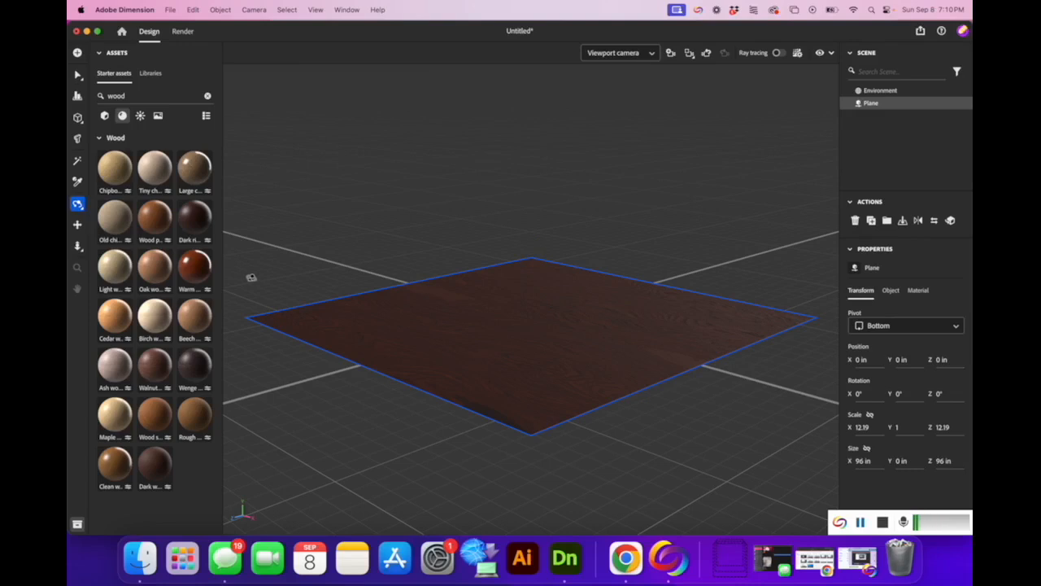
{"action": "left_click_drag", "start_coordinate": [251, 277], "coordinate": [353, 285]}
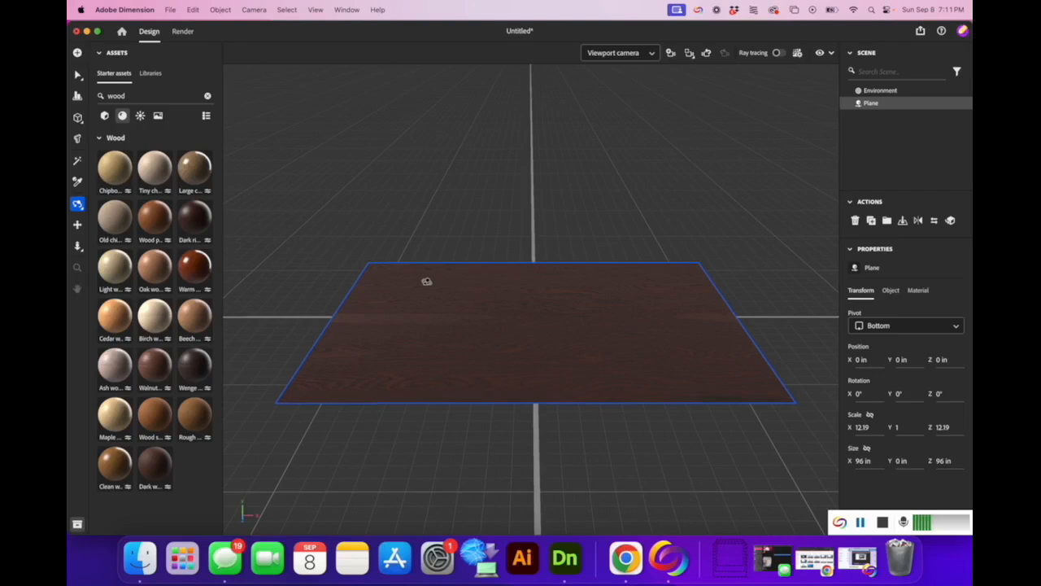
{"action": "left_click", "coordinate": [208, 97]}
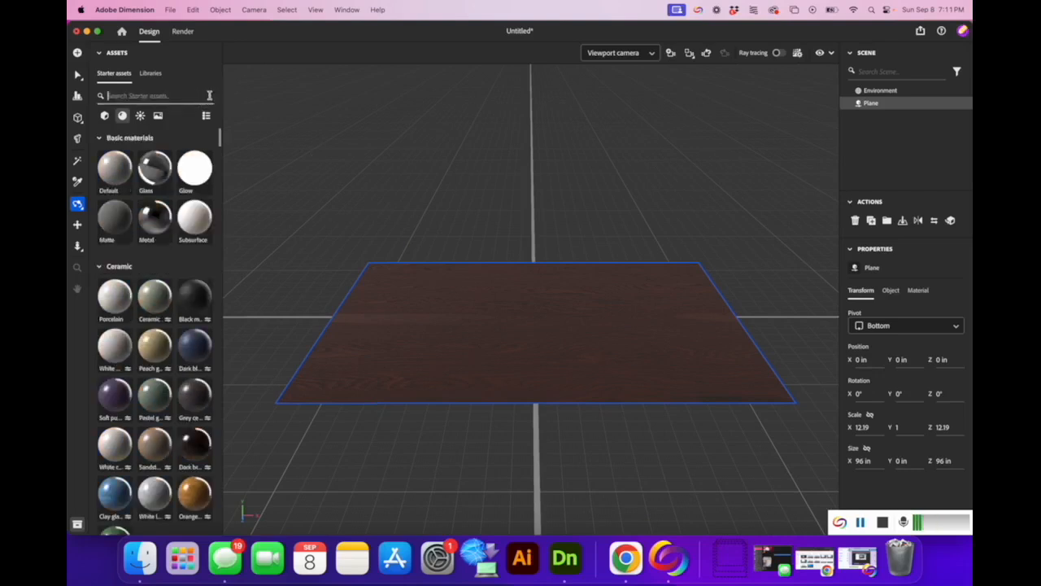
{"action": "left_click", "coordinate": [106, 116]}
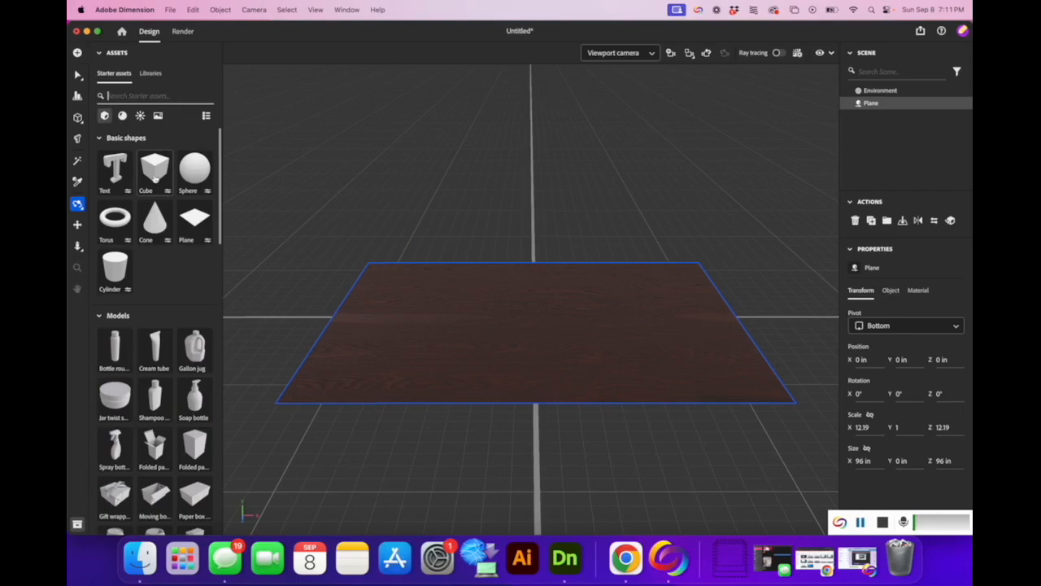
Drop a Cube onto the wood floor and unlink its constrained proportions.
{"action": "left_click_drag", "start_coordinate": [154, 169], "coordinate": [545, 323]}
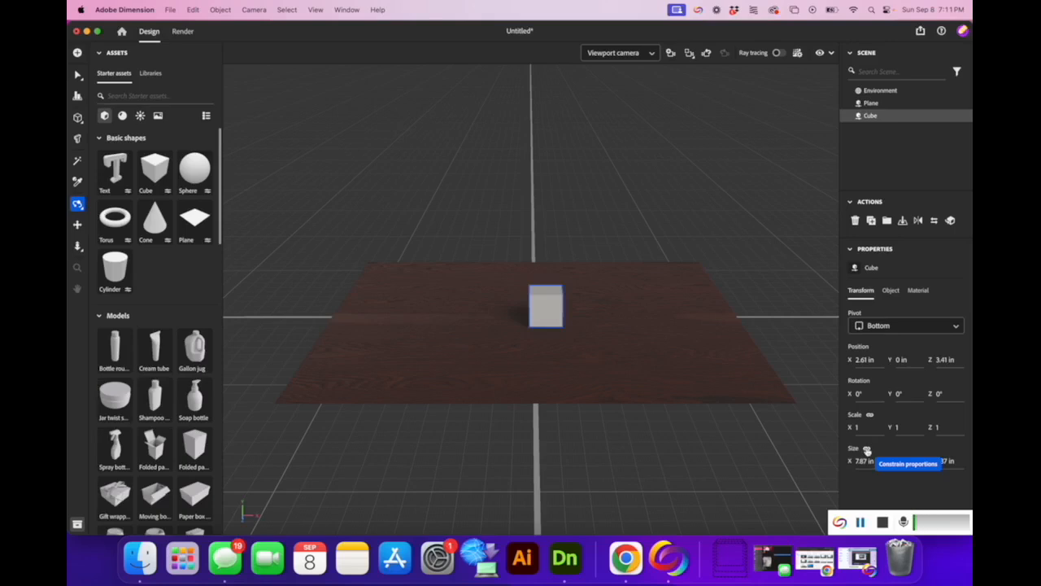
{"action": "left_click", "coordinate": [867, 450]}
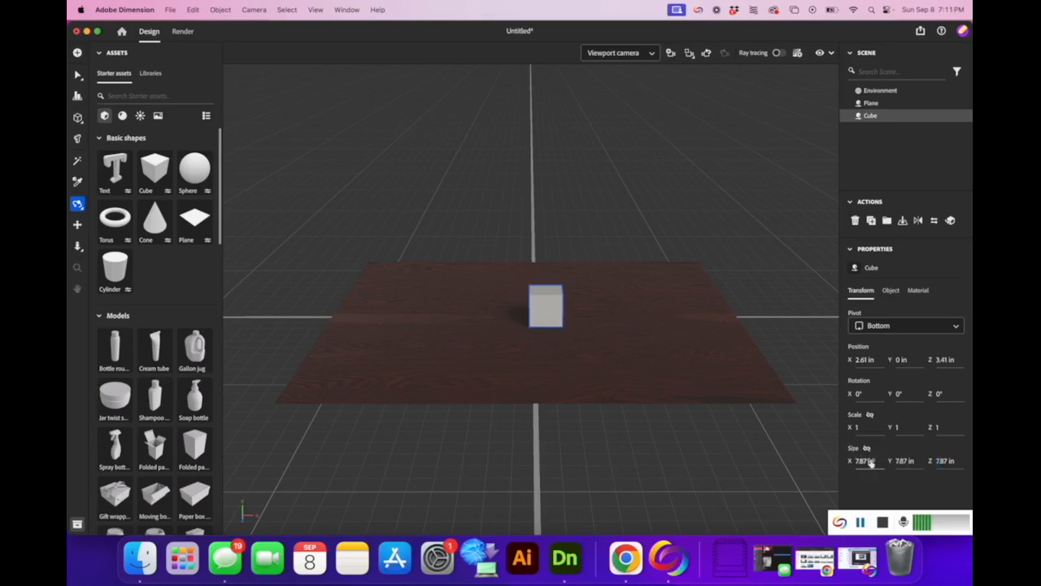
{"action": "left_click", "coordinate": [871, 463]}
{"action": "left_click", "coordinate": [557, 311]}
{"action": "left_click", "coordinate": [78, 74]}
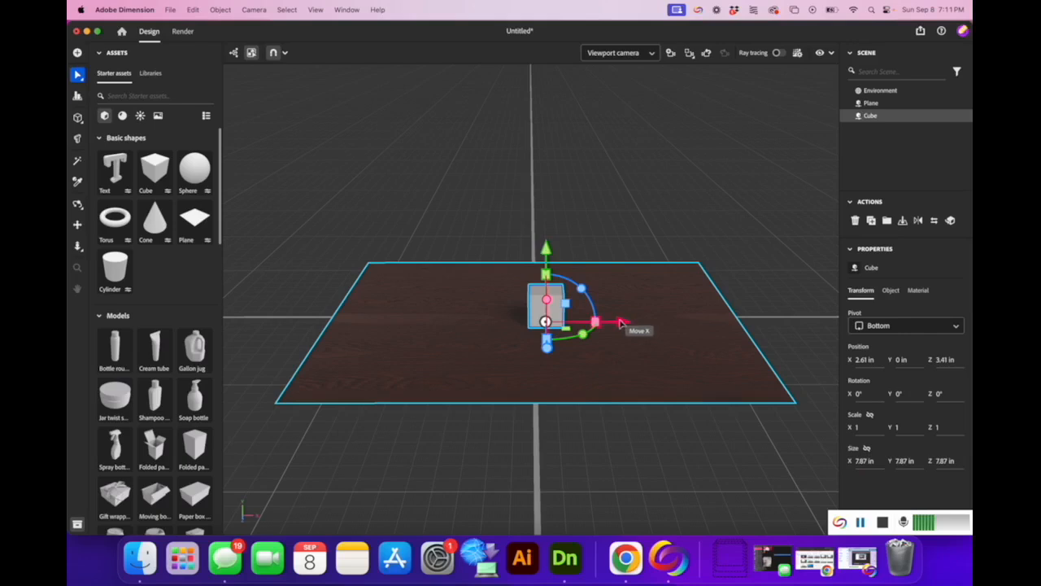
Resize the cube to 96 × 96 × 2 inches to form a wall.
{"action": "left_click", "coordinate": [869, 461]}
{"action": "type", "text": "96"}
{"action": "key", "text": "Return"}
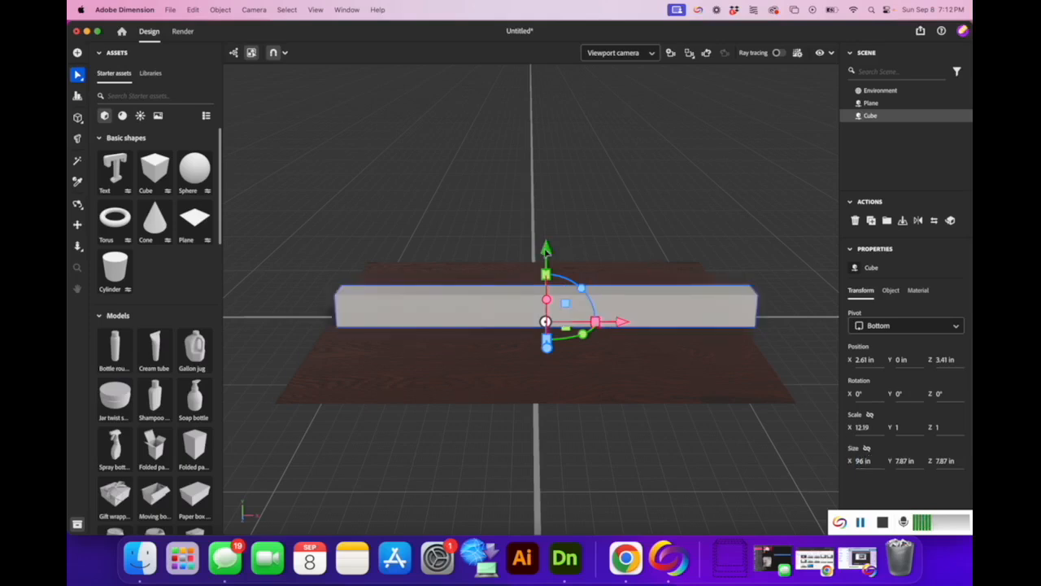
{"action": "left_click", "coordinate": [903, 460]}
{"action": "type", "text": "96"}
{"action": "key", "text": "Return"}
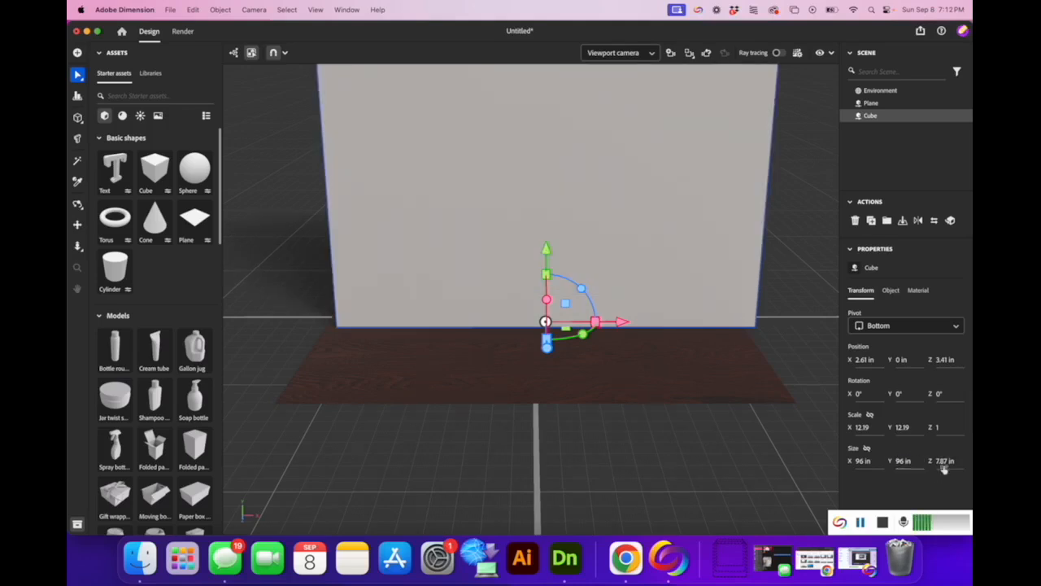
{"action": "left_click", "coordinate": [944, 462]}
{"action": "type", "text": "2"}
{"action": "key", "text": "Return"}
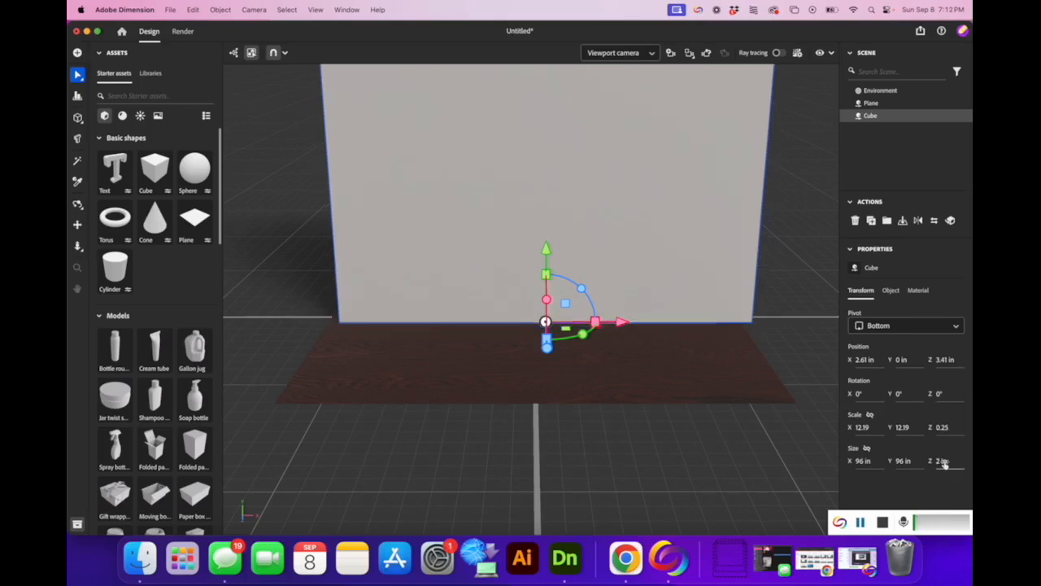
Move the wall back to the floor's far edge at Z −49 in.
{"action": "left_click", "coordinate": [78, 204]}
{"action": "left_click_drag", "start_coordinate": [813, 329], "coordinate": [627, 318]}
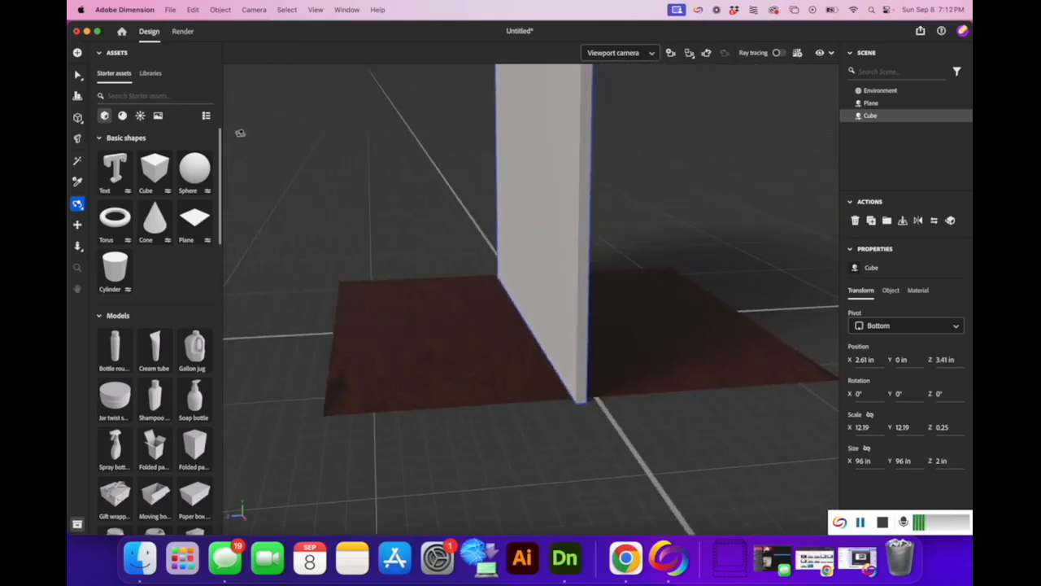
{"action": "left_click", "coordinate": [78, 75]}
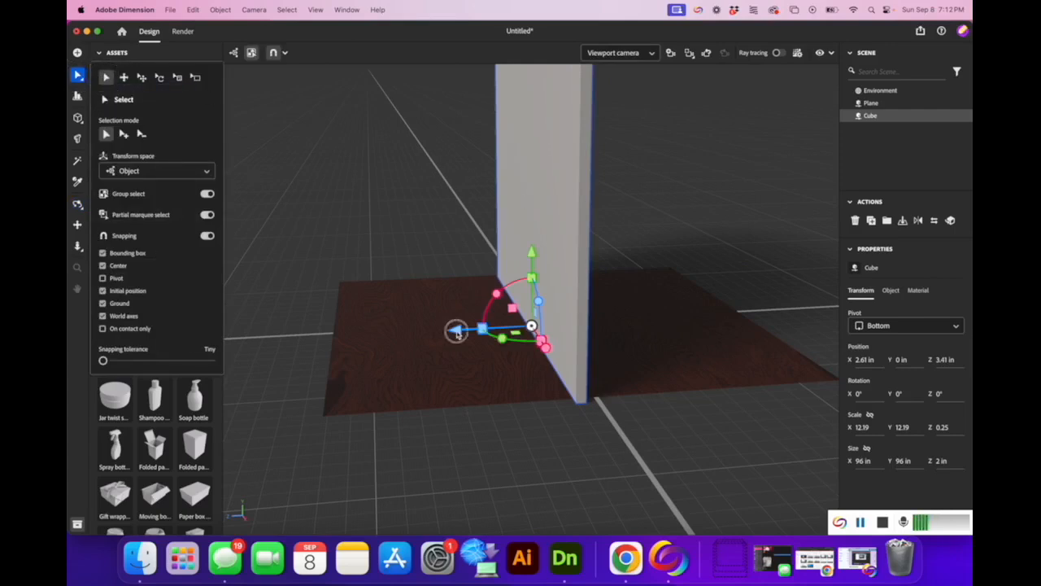
{"action": "left_click_drag", "start_coordinate": [462, 329], "coordinate": [679, 316]}
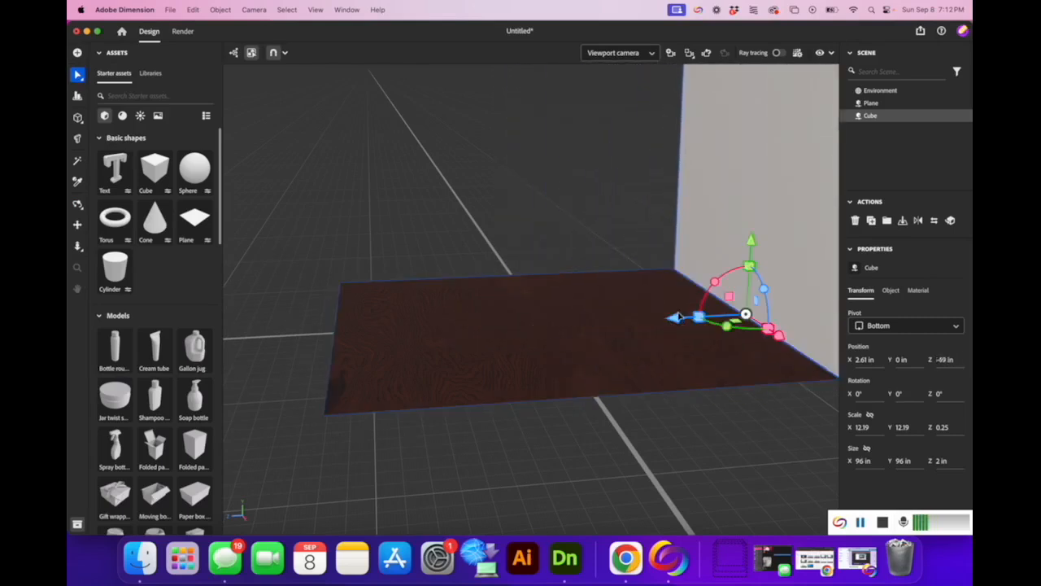
Centre the wall sideways at X 0 in and pull the camera back to see the room.
{"action": "left_click", "coordinate": [77, 204]}
{"action": "left_click_drag", "start_coordinate": [244, 195], "coordinate": [423, 211]}
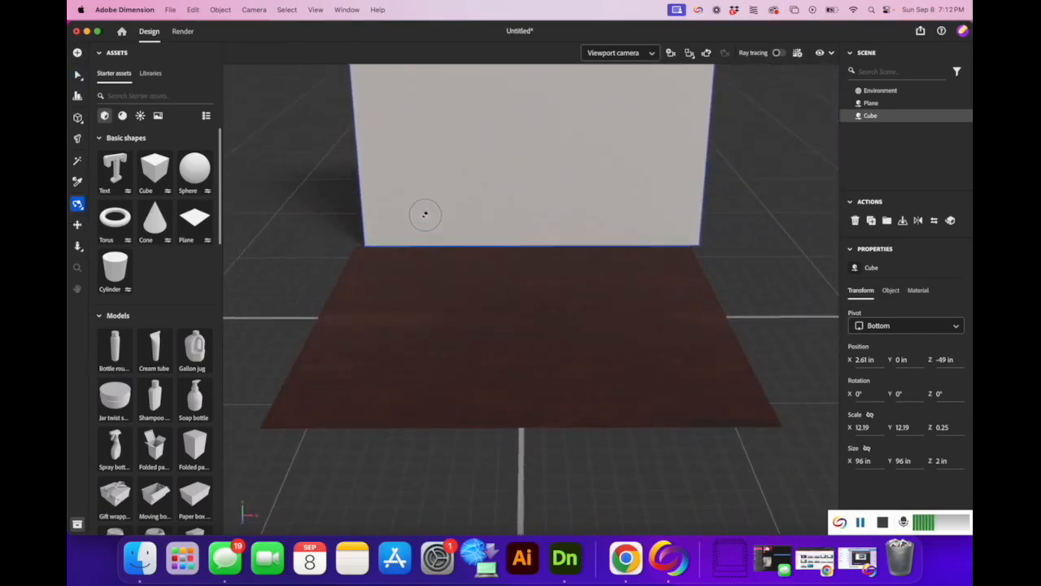
{"action": "left_click", "coordinate": [77, 74]}
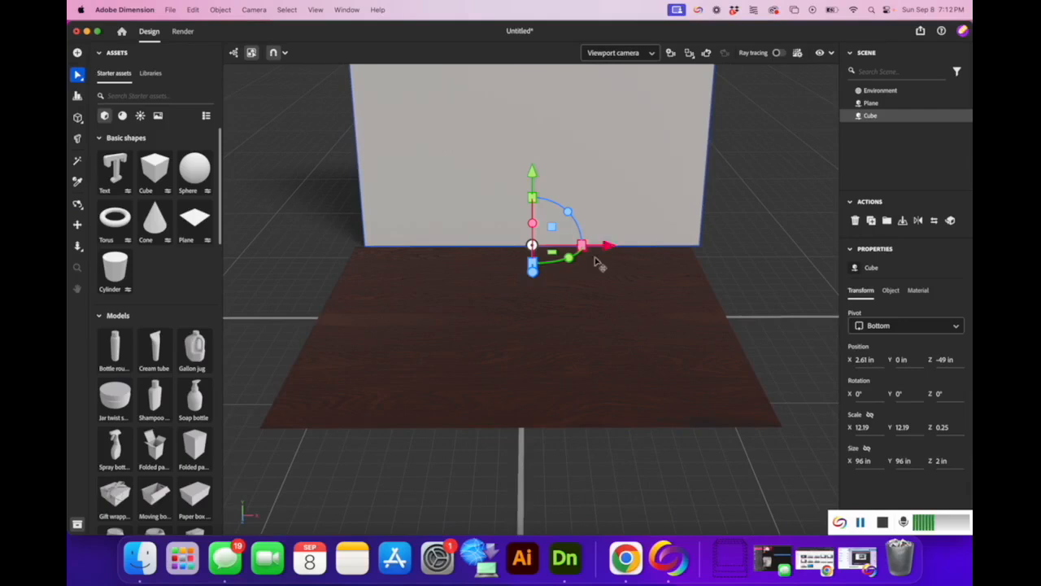
{"action": "left_click_drag", "start_coordinate": [607, 244], "coordinate": [597, 247]}
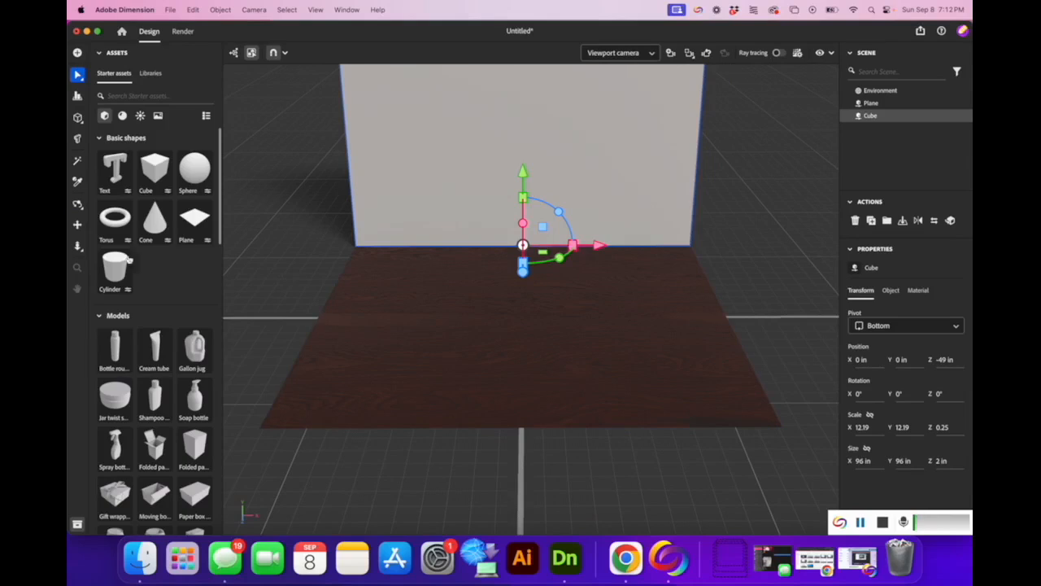
{"action": "left_click", "coordinate": [77, 245]}
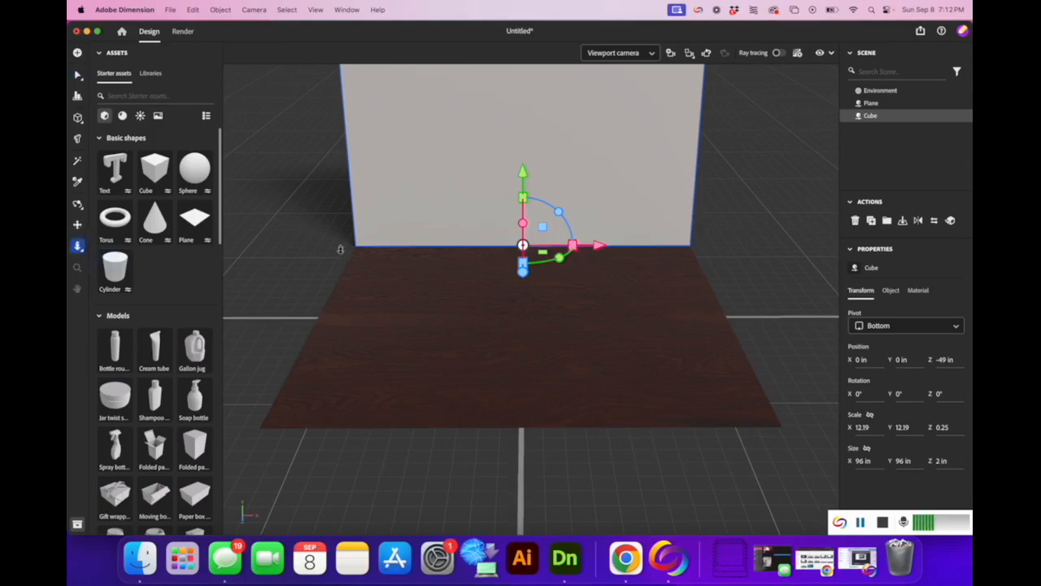
{"action": "left_click_drag", "start_coordinate": [533, 261], "coordinate": [581, 261]}
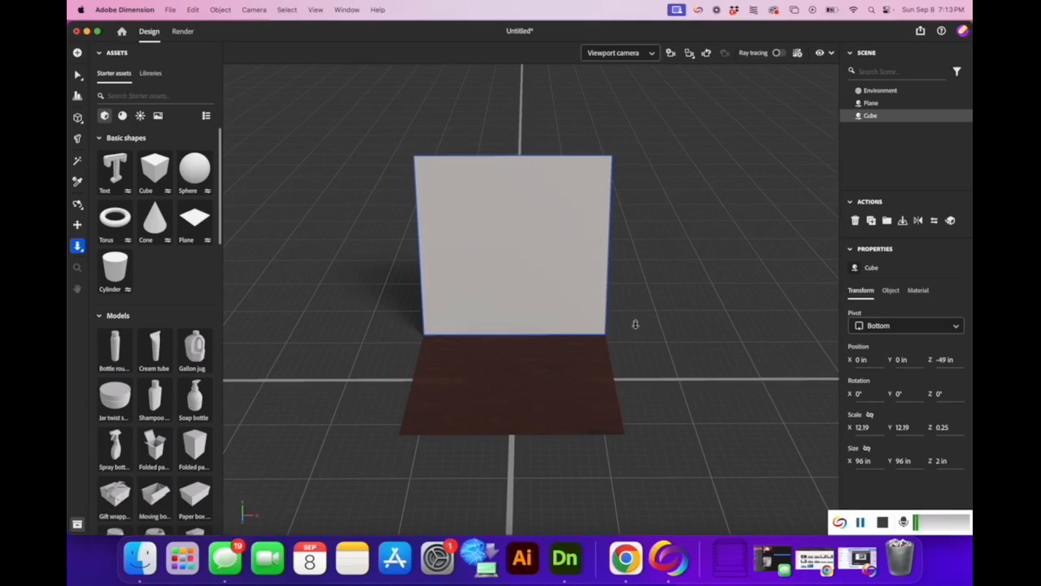
Search the materials for 'marble' and cover the wall cube with Gold Marble.
{"action": "left_click", "coordinate": [123, 116]}
{"action": "left_click", "coordinate": [147, 97]}
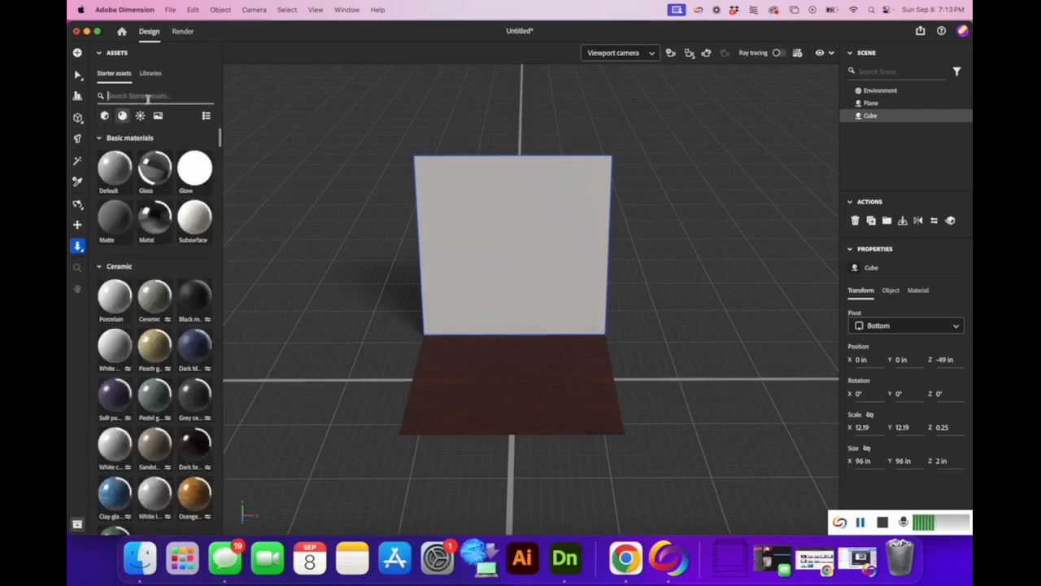
{"action": "type", "text": "marb"}
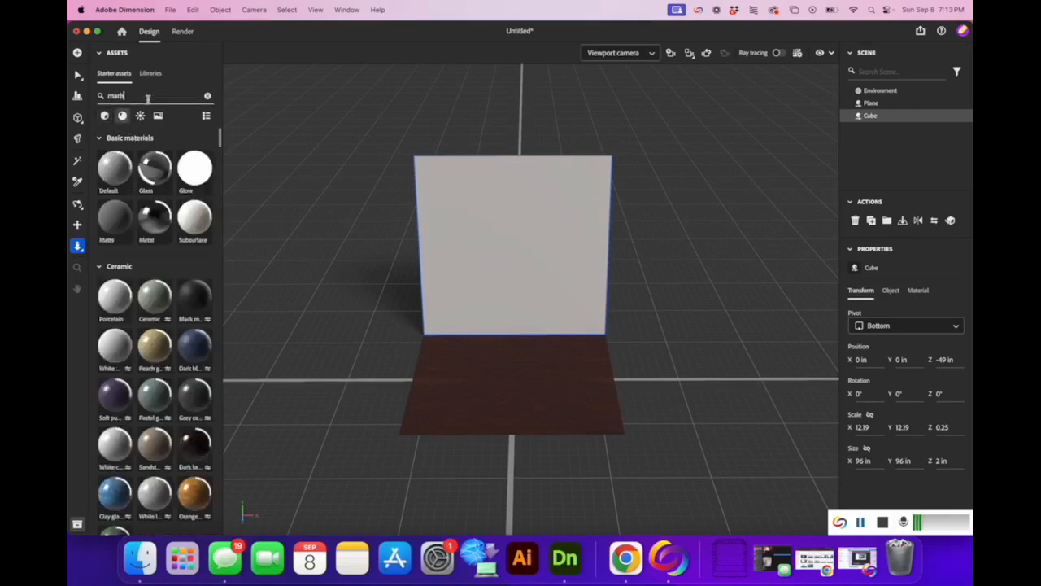
{"action": "type", "text": "le"}
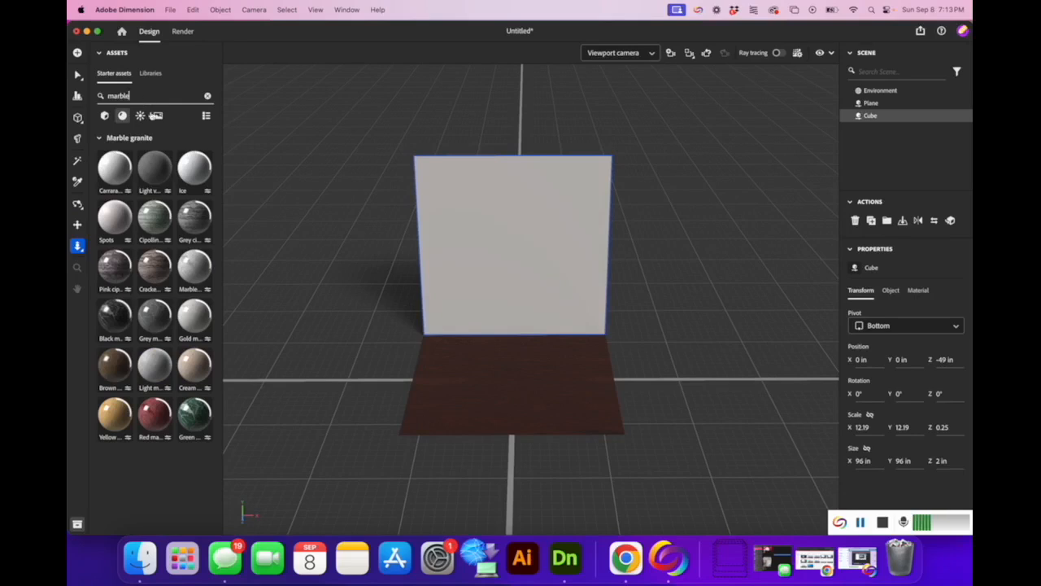
{"action": "left_click_drag", "start_coordinate": [161, 265], "coordinate": [511, 240]}
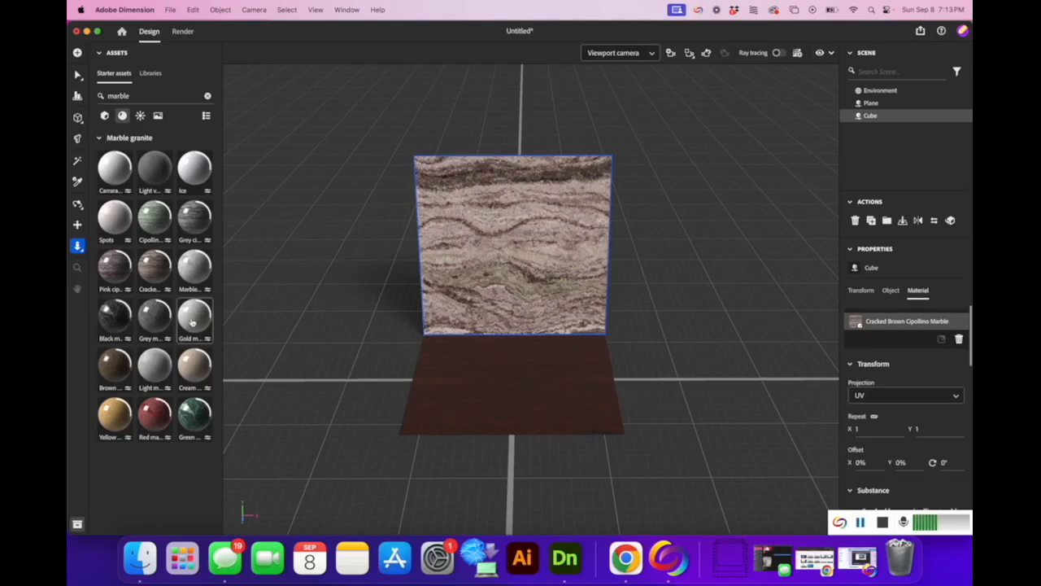
{"action": "left_click_drag", "start_coordinate": [193, 320], "coordinate": [506, 269]}
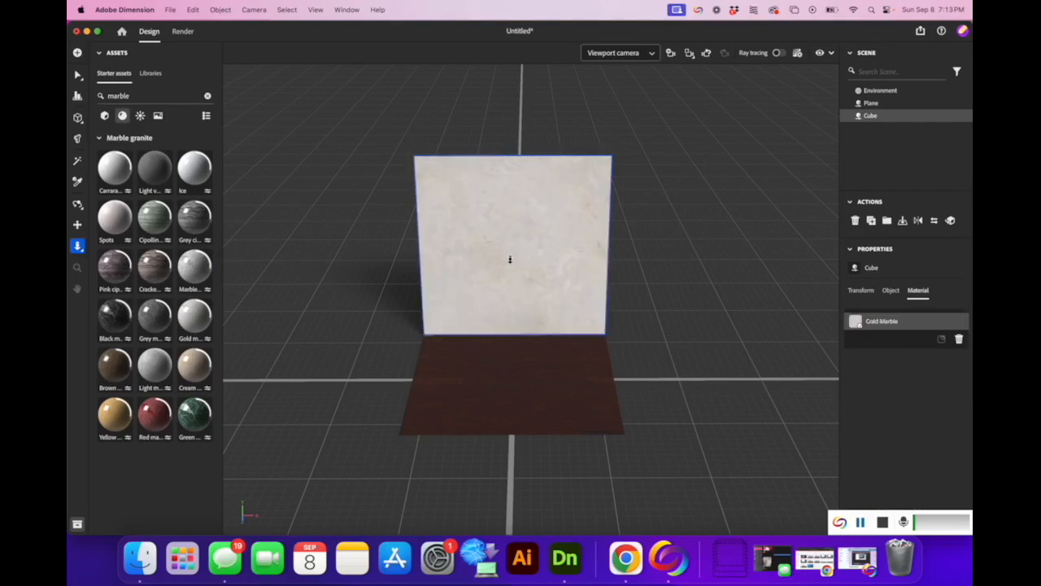
{"action": "left_click", "coordinate": [76, 205]}
{"action": "left_click_drag", "start_coordinate": [291, 293], "coordinate": [291, 252]}
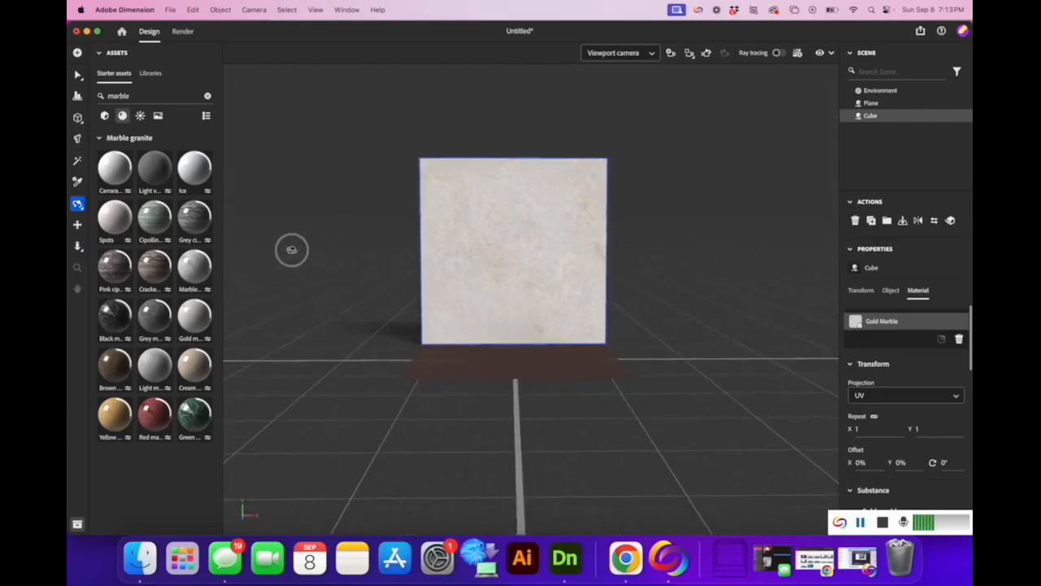
Search Models for 'table' and place the Table on trestle in front of the wall.
{"action": "left_click", "coordinate": [207, 95]}
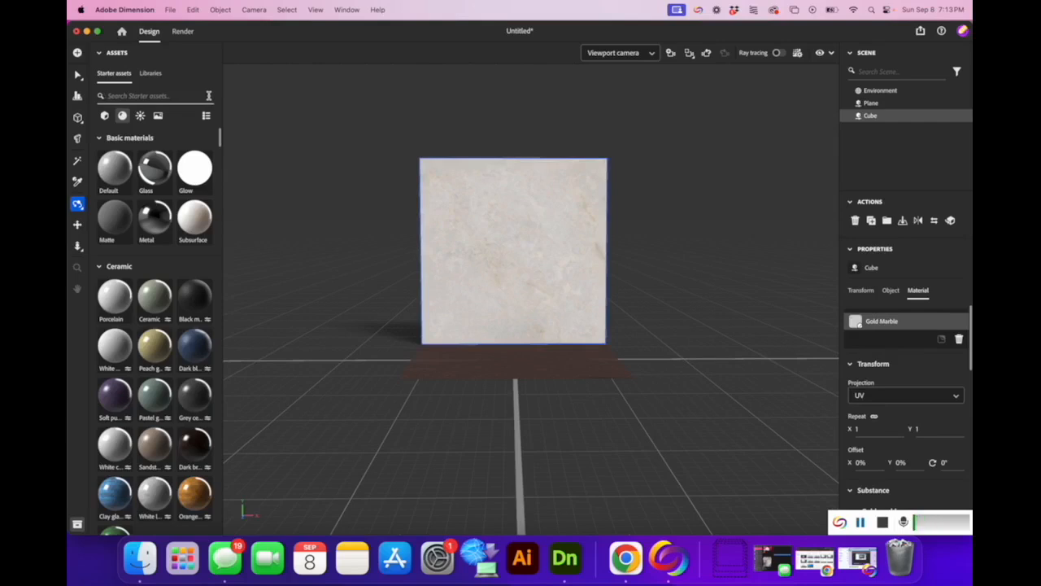
{"action": "left_click", "coordinate": [105, 115]}
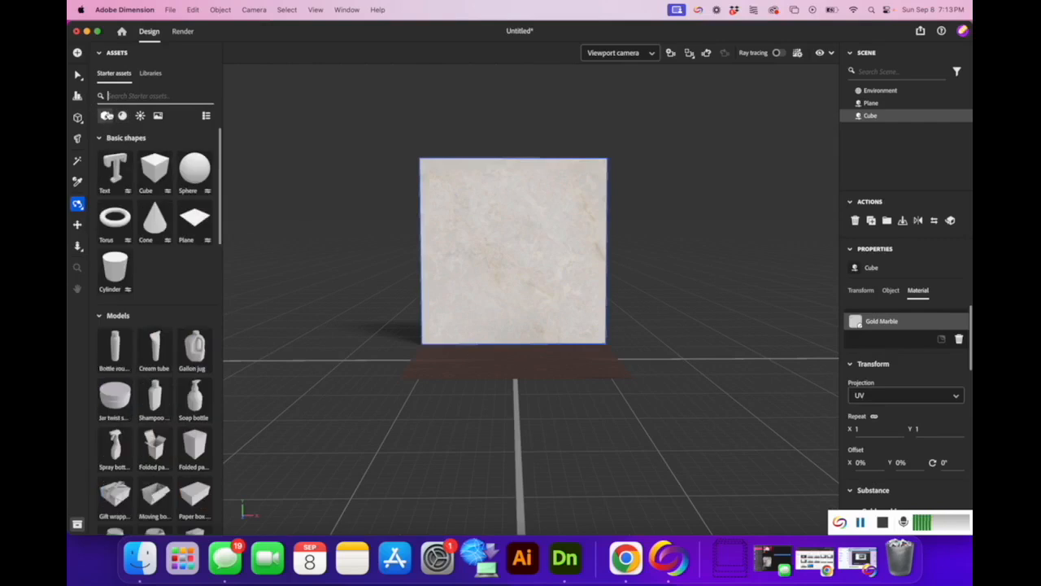
{"action": "type", "text": "table"}
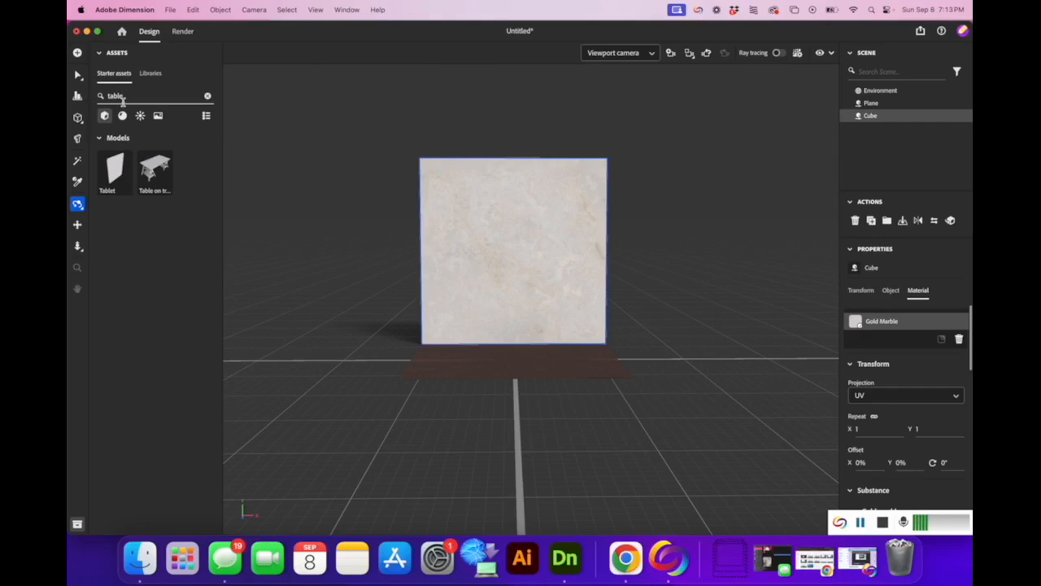
{"action": "mouse_move", "coordinate": [149, 173]}
{"action": "left_mouse_down"}
{"action": "mouse_move", "coordinate": [336, 251]}
{"action": "mouse_move", "coordinate": [139, 170]}
{"action": "mouse_move", "coordinate": [553, 346]}
{"action": "mouse_move", "coordinate": [513, 342]}
{"action": "mouse_move", "coordinate": [168, 185]}
{"action": "mouse_move", "coordinate": [153, 166]}
{"action": "left_mouse_up"}
{"action": "left_click", "coordinate": [154, 166]}
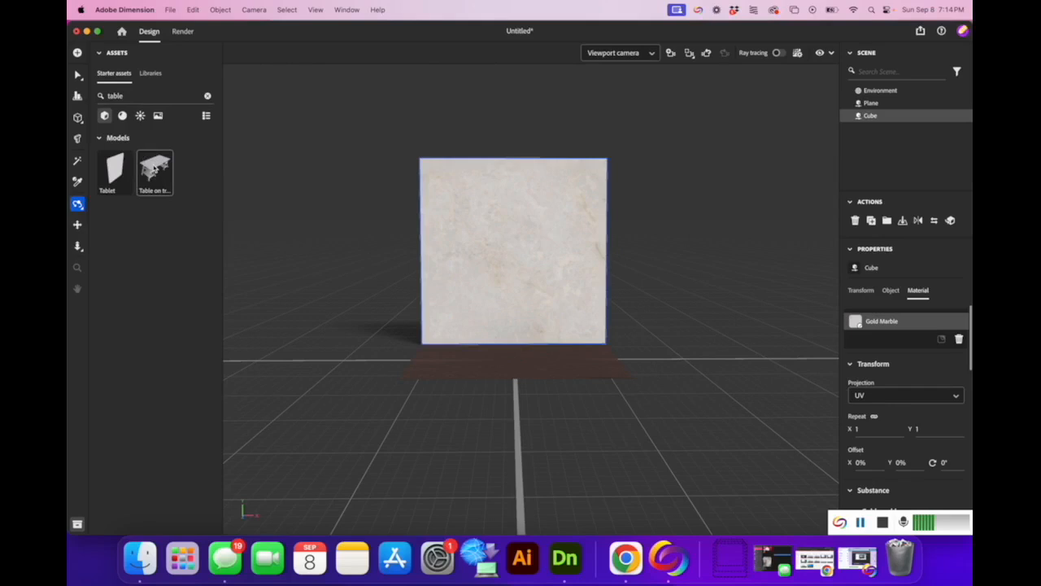
{"action": "double_click", "coordinate": [158, 168]}
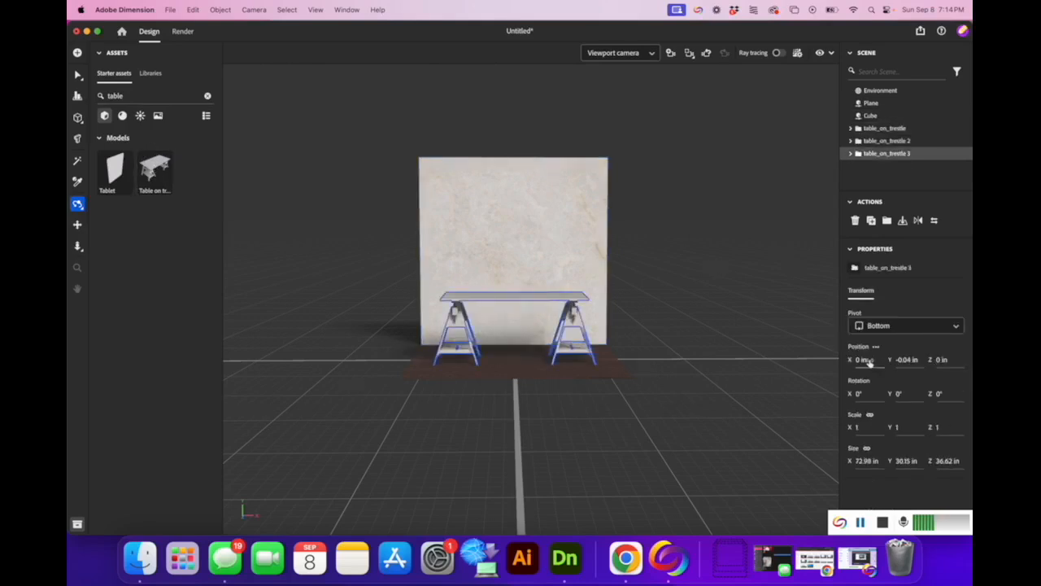
Set the table's Position Y to 0.
{"action": "left_click", "coordinate": [914, 360]}
{"action": "type", "text": "0"}
{"action": "key", "text": "Return"}
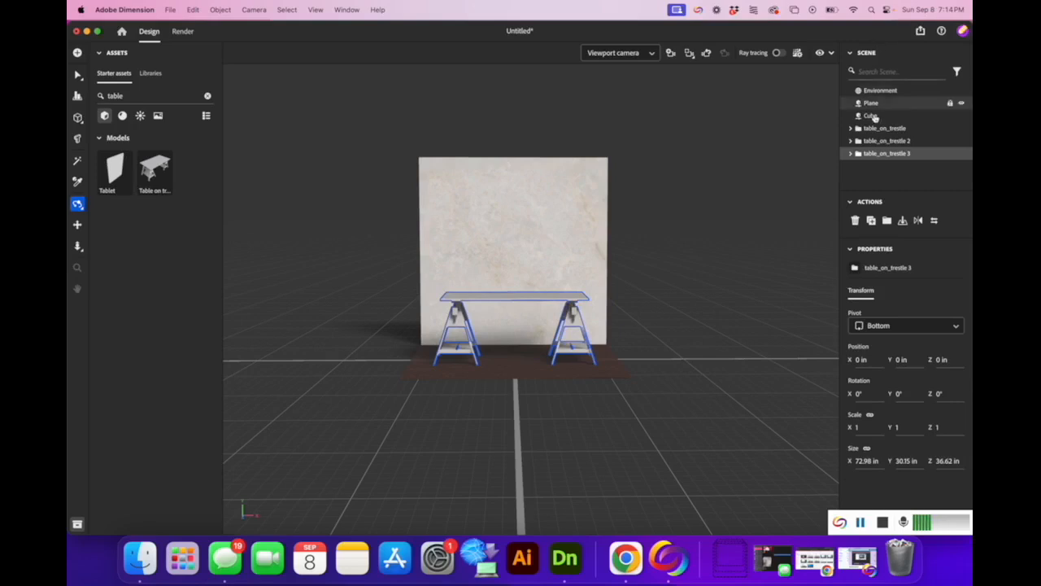
Delete the extra copies table_on_trestle 3 and 2 from the Scene panel.
{"action": "left_click", "coordinate": [901, 154]}
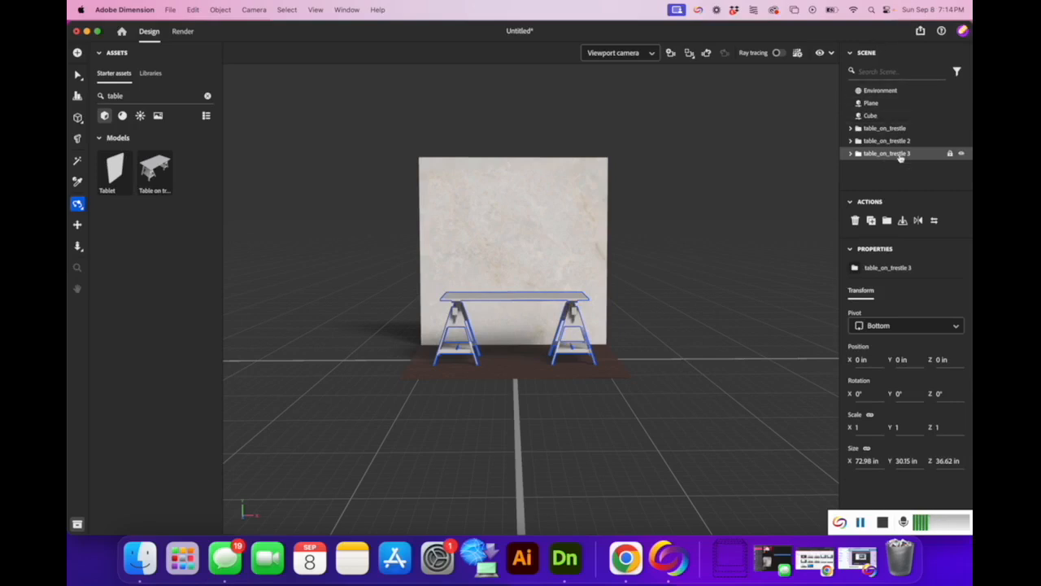
{"action": "key", "text": "Delete"}
{"action": "left_click", "coordinate": [898, 143]}
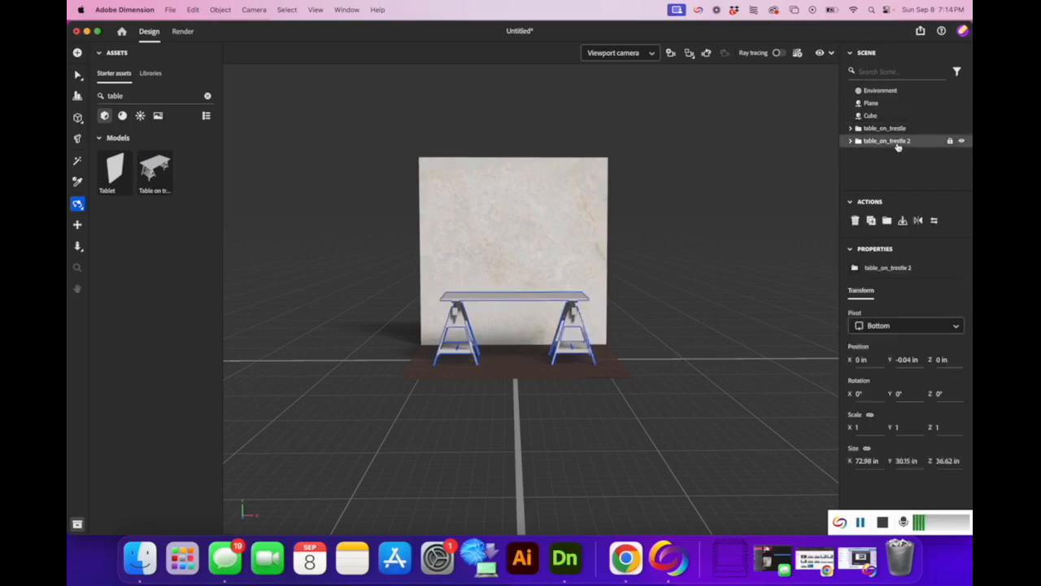
{"action": "key", "text": "Delete"}
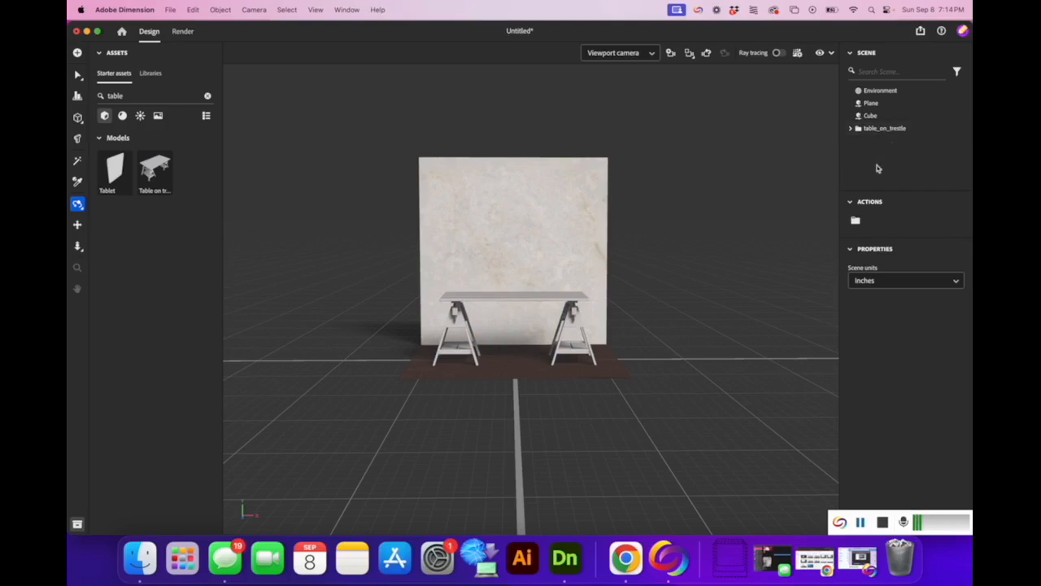
Expand the remaining table group to inspect its mesh parts, then collapse it.
{"action": "left_click", "coordinate": [851, 128]}
{"action": "left_click", "coordinate": [858, 140]}
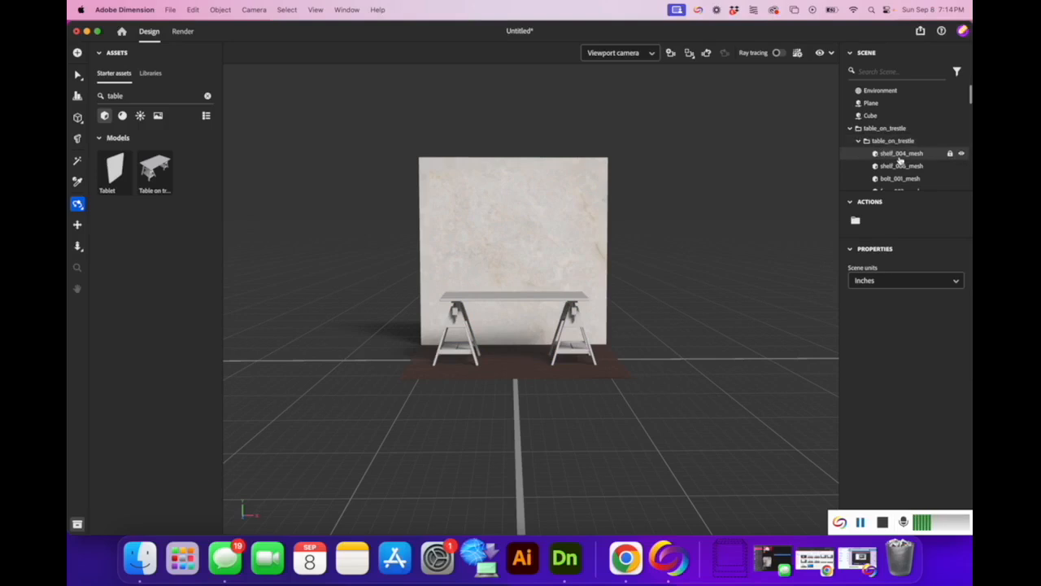
{"action": "scroll", "coordinate": [899, 158], "scroll_direction": "down", "scroll_amount": 2}
{"action": "scroll", "coordinate": [901, 161], "scroll_direction": "down", "scroll_amount": 10}
{"action": "scroll", "coordinate": [901, 161], "scroll_direction": "up", "scroll_amount": 10}
{"action": "scroll", "coordinate": [901, 161], "scroll_direction": "up", "scroll_amount": 3}
{"action": "left_click", "coordinate": [857, 140]}
{"action": "left_click", "coordinate": [852, 130]}
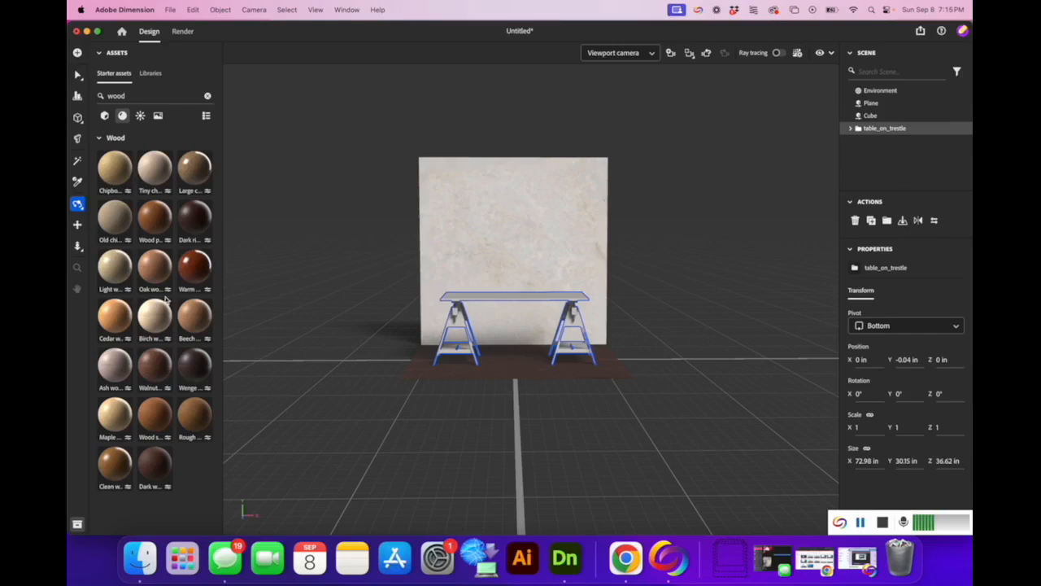
Apply the Birch wood material to the trestle table.
{"action": "mouse_move", "coordinate": [159, 308]}
{"action": "left_click_drag", "start_coordinate": [152, 306], "coordinate": [494, 298]}
{"action": "key", "text": "1"}
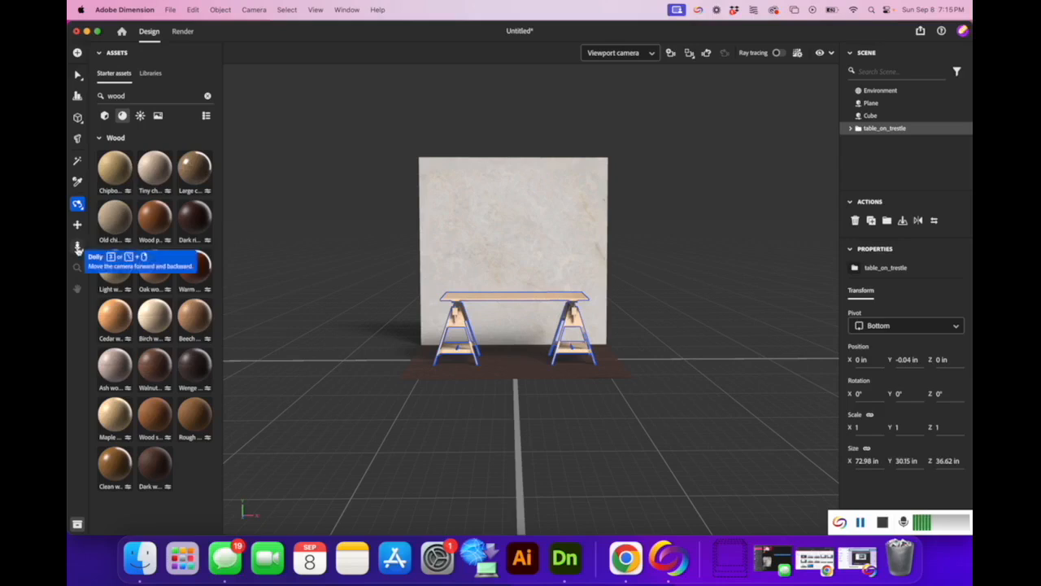
Dolly the camera in close to the trestle table.
{"action": "left_click", "coordinate": [78, 247]}
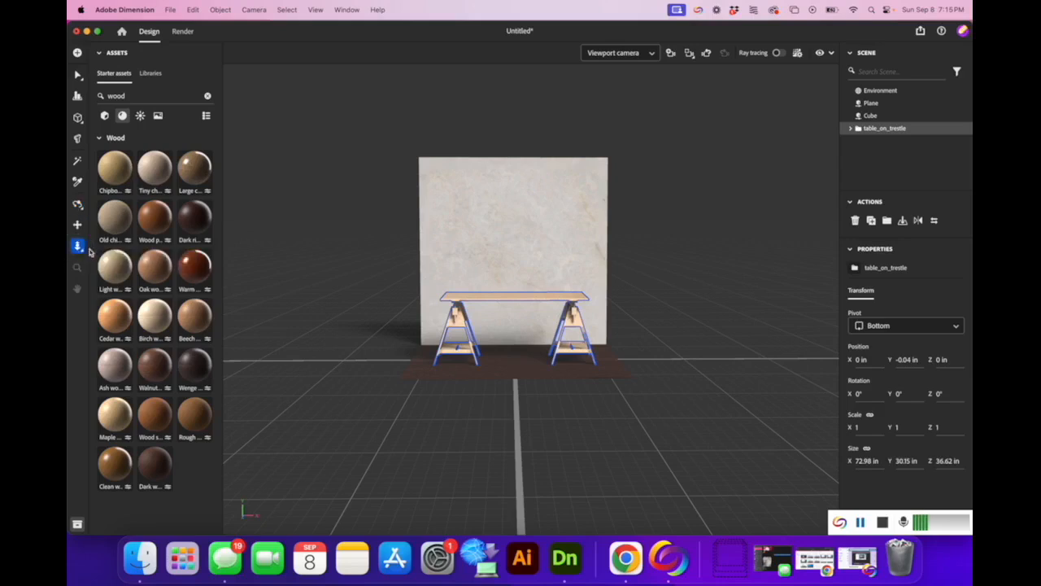
{"action": "left_click_drag", "start_coordinate": [502, 366], "coordinate": [529, 452]}
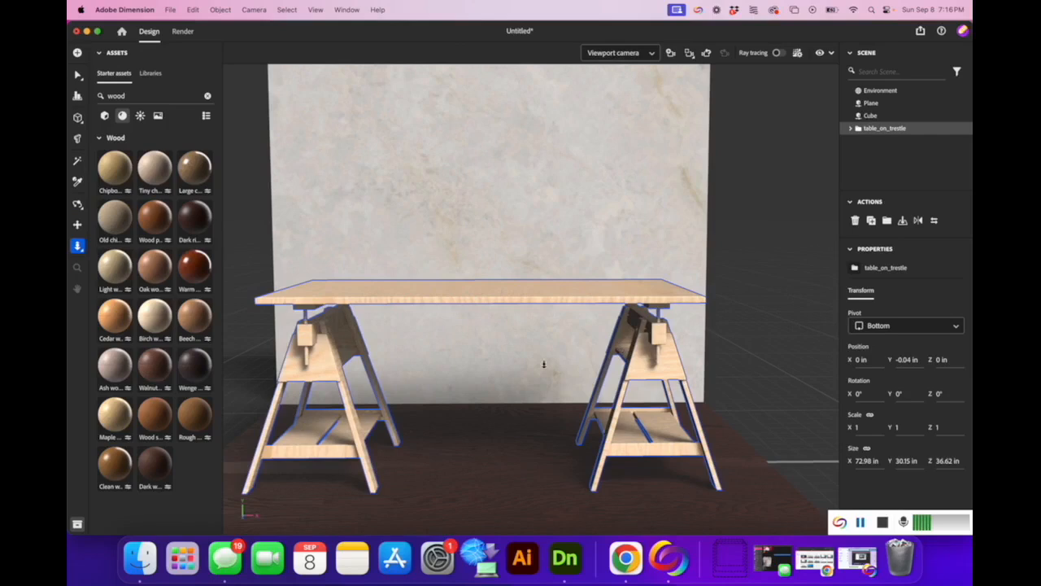
{"action": "left_click", "coordinate": [77, 163]}
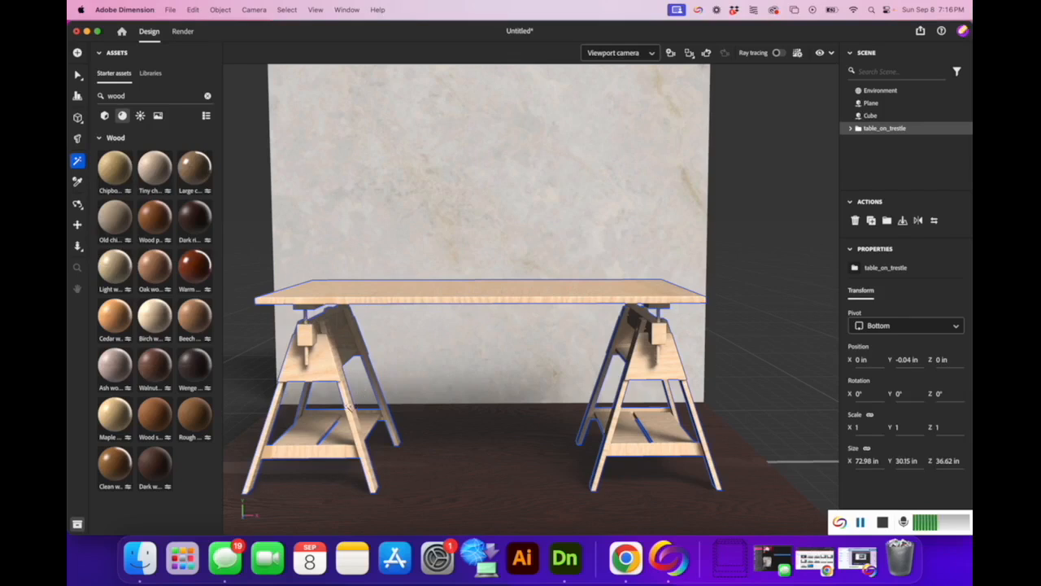
Search the assets and apply brass to the eight trestle leg parts.
{"action": "left_click", "coordinate": [348, 407]}
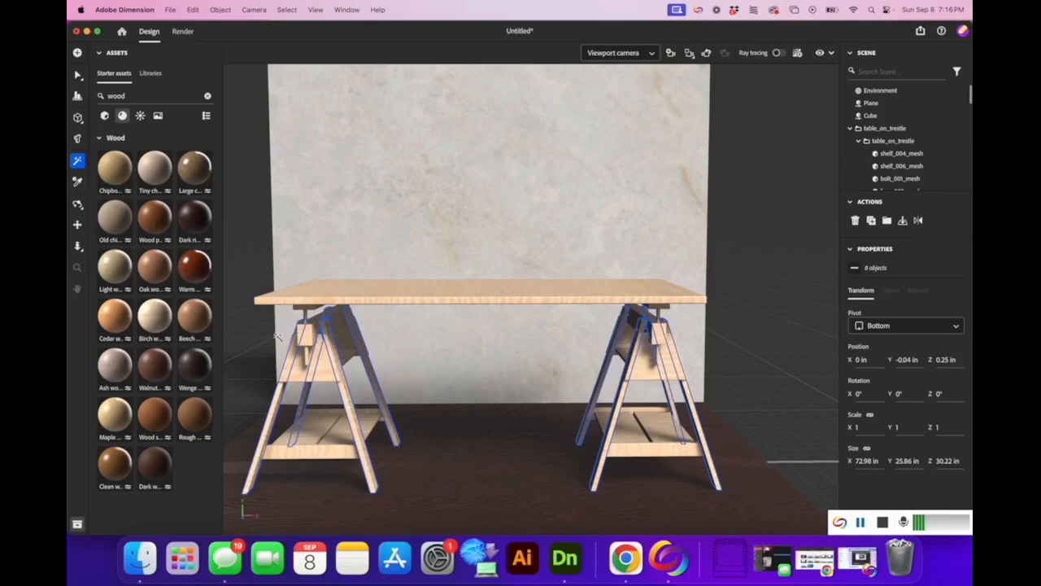
{"action": "mouse_move", "coordinate": [197, 269]}
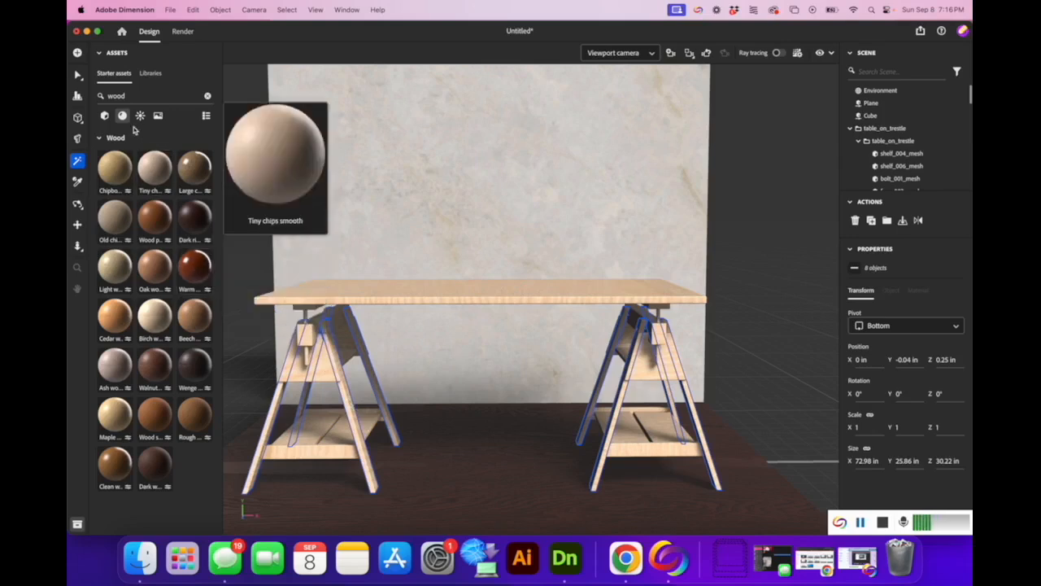
{"action": "left_click", "coordinate": [133, 94]}
{"action": "type", "text": "trass"}
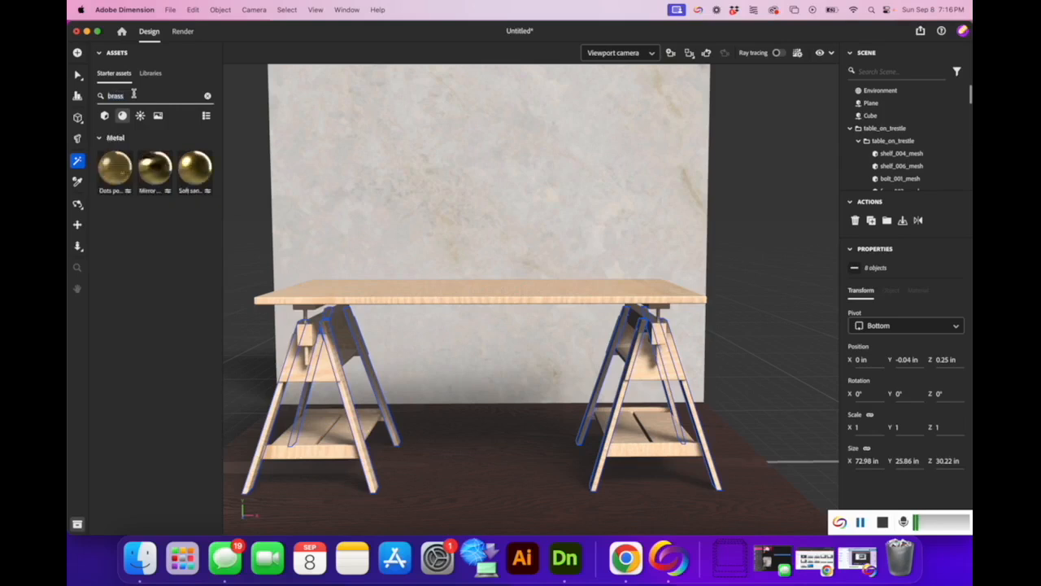
{"action": "left_click_drag", "start_coordinate": [184, 172], "coordinate": [359, 371]}
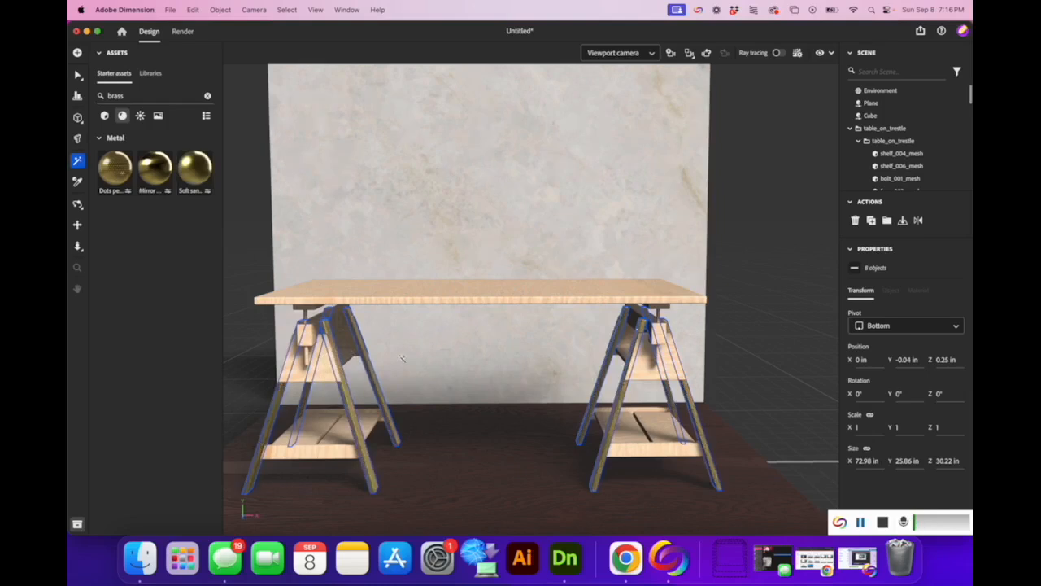
Apply brass to the trestle bolts, then select the four shelves.
{"action": "left_click", "coordinate": [309, 319]}
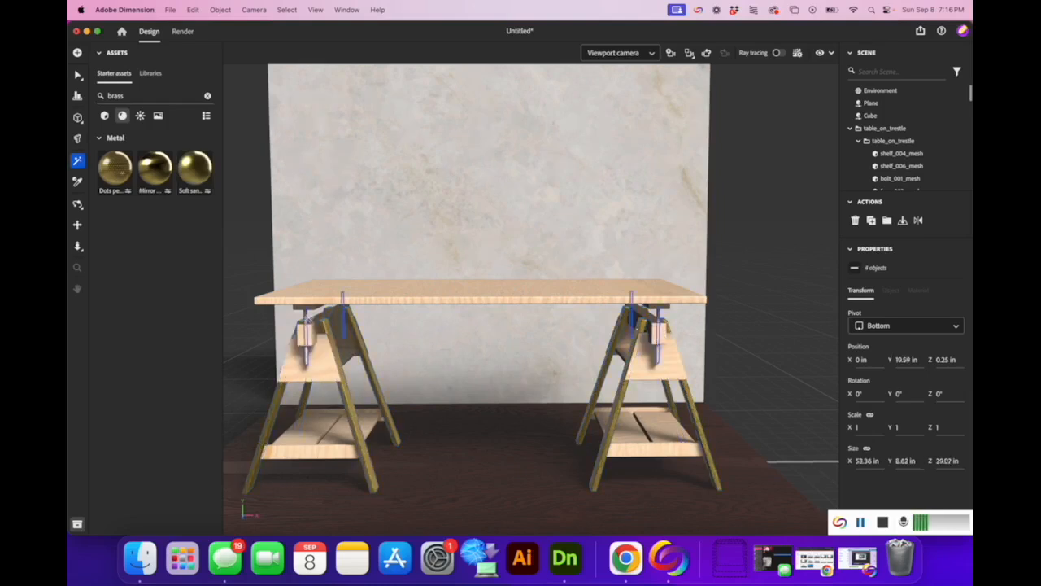
{"action": "left_click_drag", "start_coordinate": [196, 189], "coordinate": [341, 326]}
{"action": "left_click", "coordinate": [673, 441]}
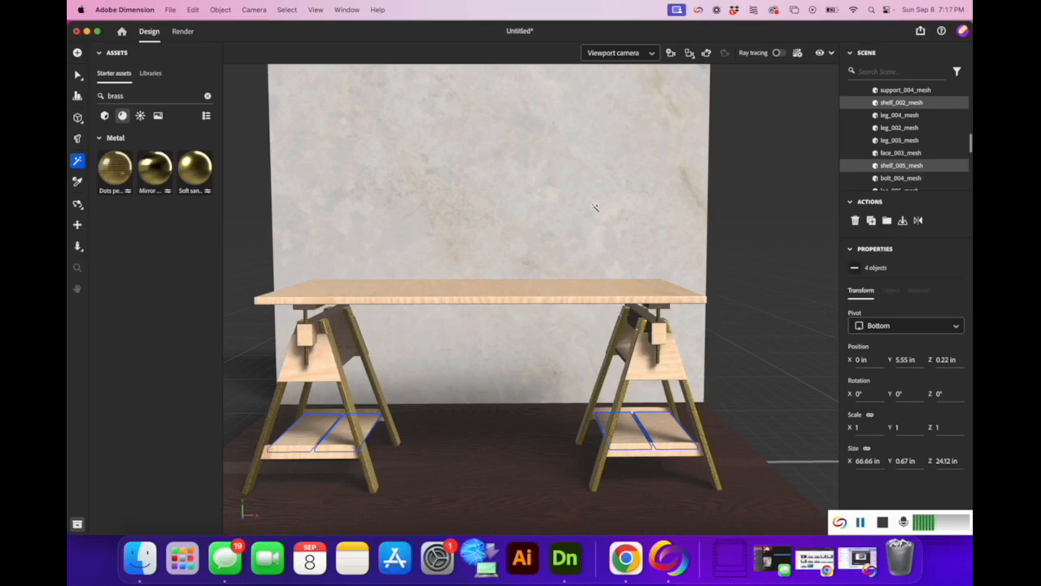
Set the table_on_trestle group's Position Y to 0 and clear the brass asset search.
{"action": "left_click", "coordinate": [78, 74]}
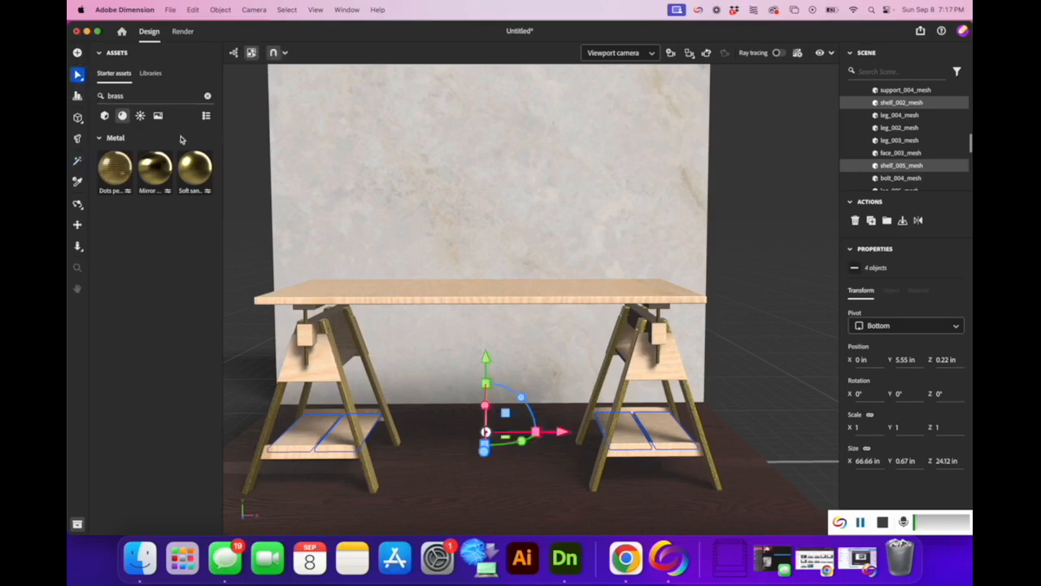
{"action": "left_click", "coordinate": [461, 294]}
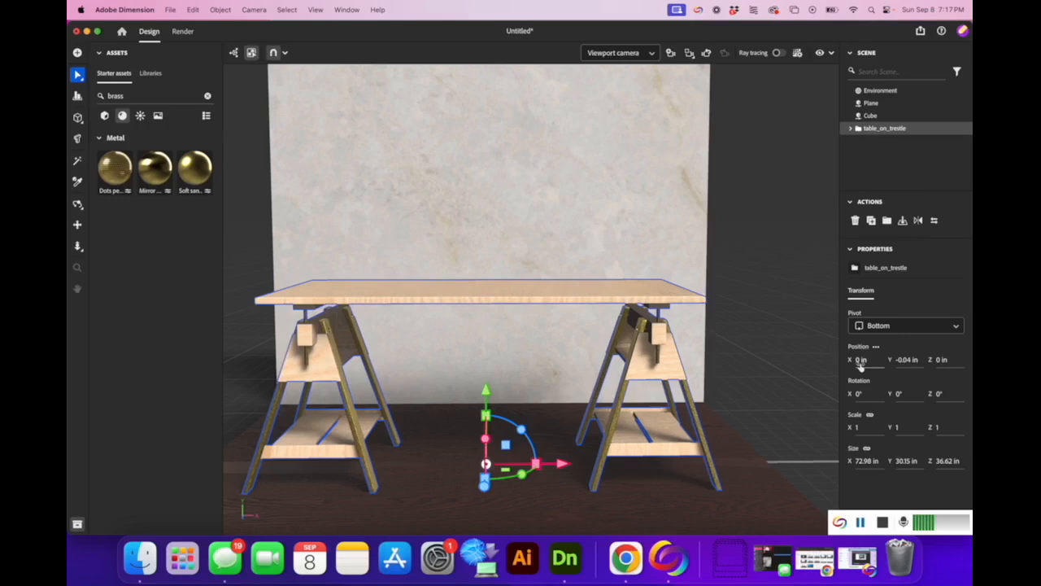
{"action": "left_click", "coordinate": [907, 360]}
{"action": "type", "text": "0"}
{"action": "key", "text": "Return"}
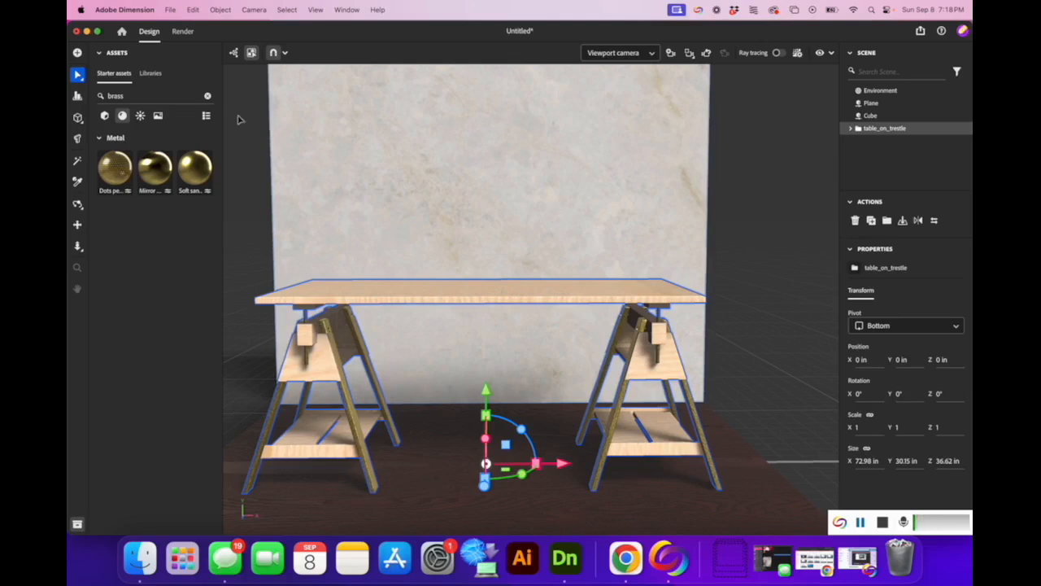
{"action": "left_click", "coordinate": [208, 97]}
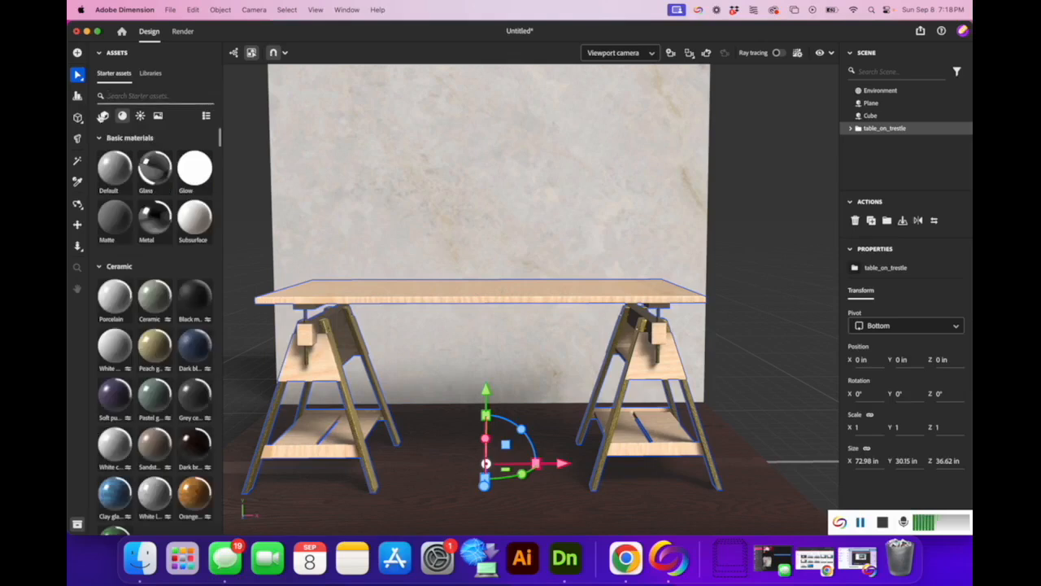
Place a Basic shapes cylinder on the left end of the tabletop.
{"action": "left_click", "coordinate": [103, 116]}
{"action": "left_click_drag", "start_coordinate": [120, 280], "coordinate": [351, 290]}
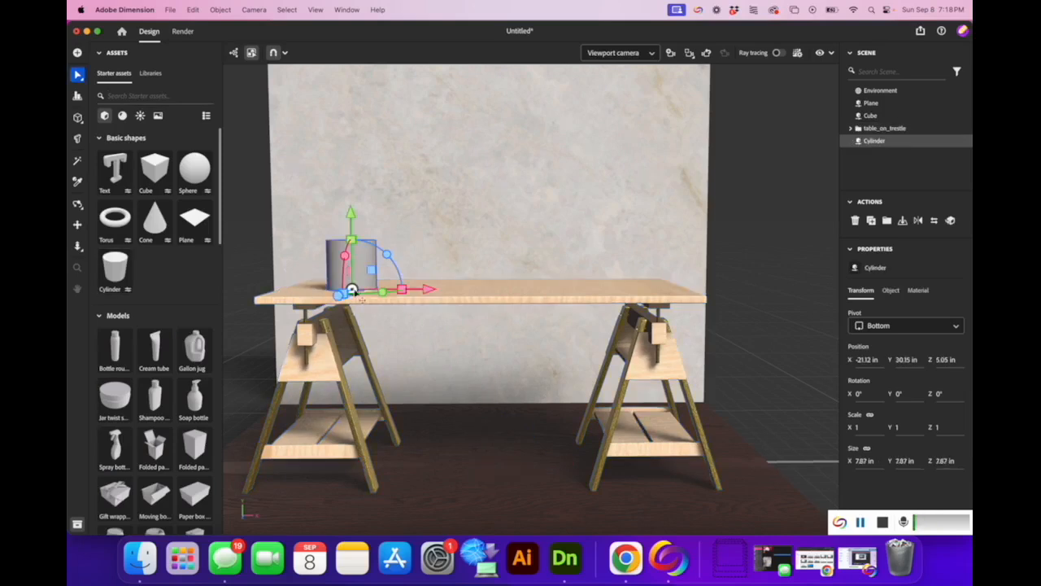
{"action": "left_click_drag", "start_coordinate": [429, 289], "coordinate": [423, 291]}
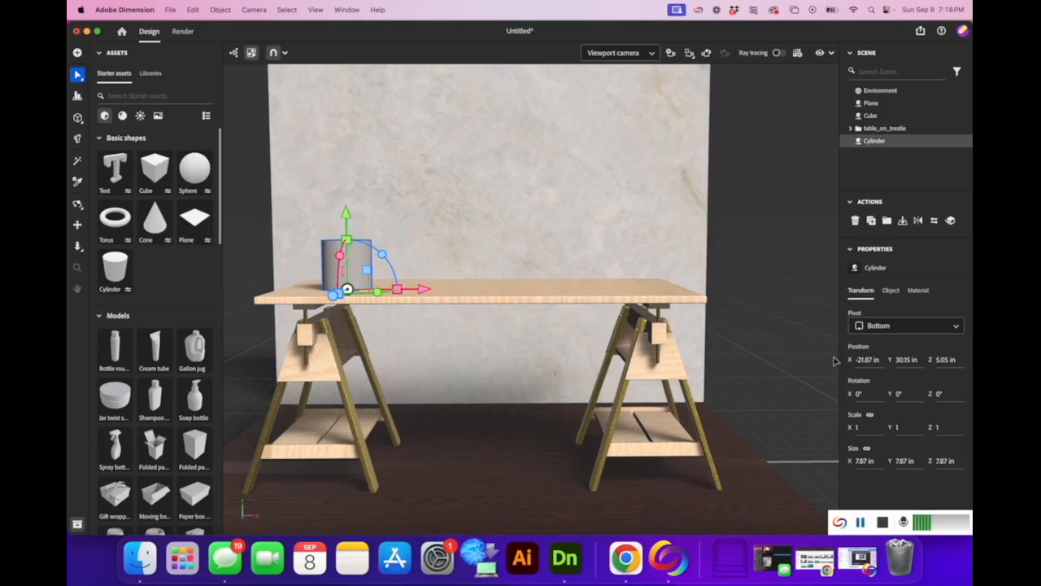
Unlink proportions and size the cylinder to X 12, Z 12, Y 6 in.
{"action": "left_click", "coordinate": [868, 449]}
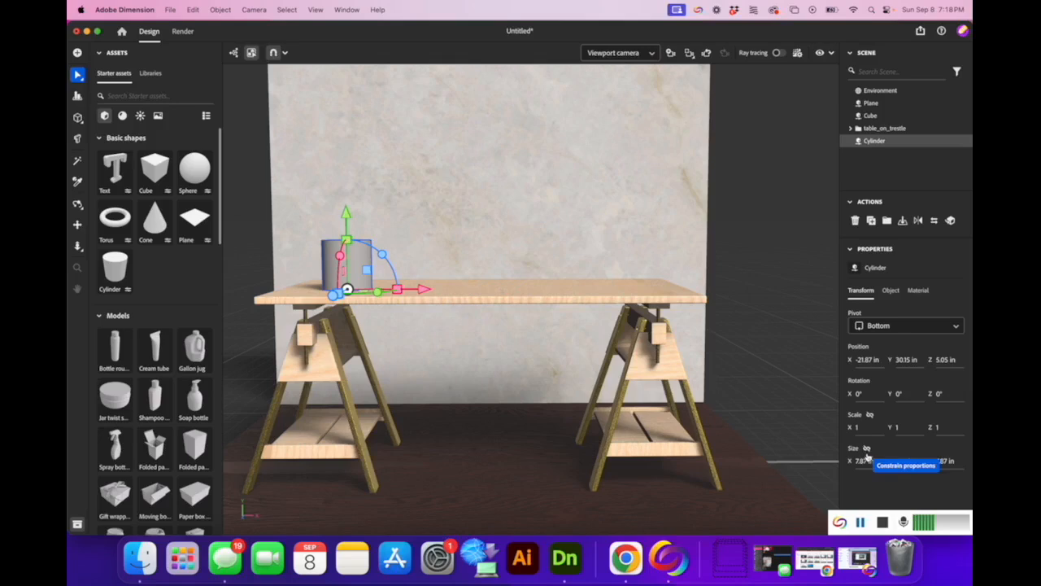
{"action": "left_click", "coordinate": [863, 462]}
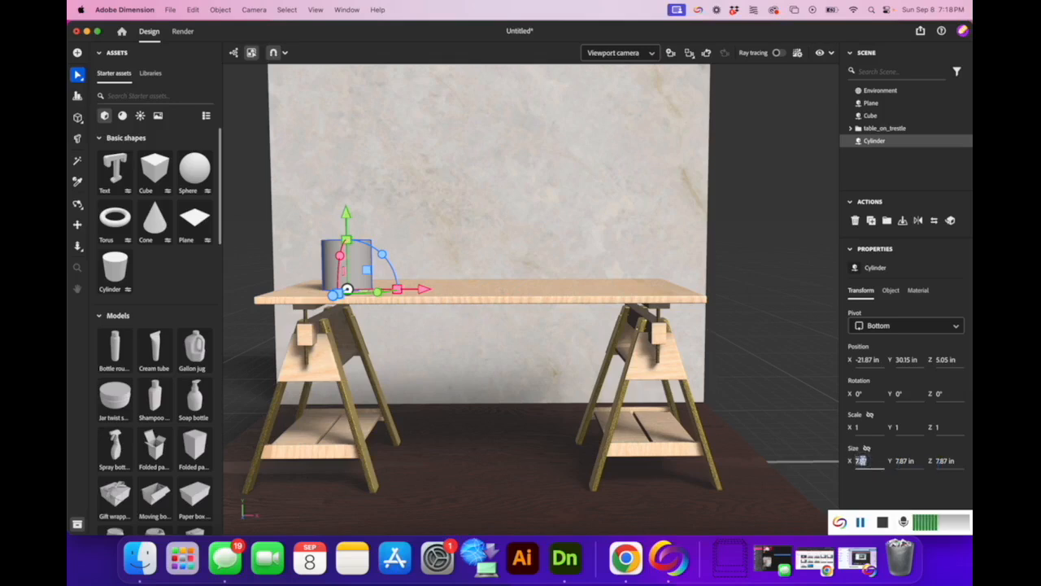
{"action": "type", "text": "12"}
{"action": "key", "text": "Tab"}
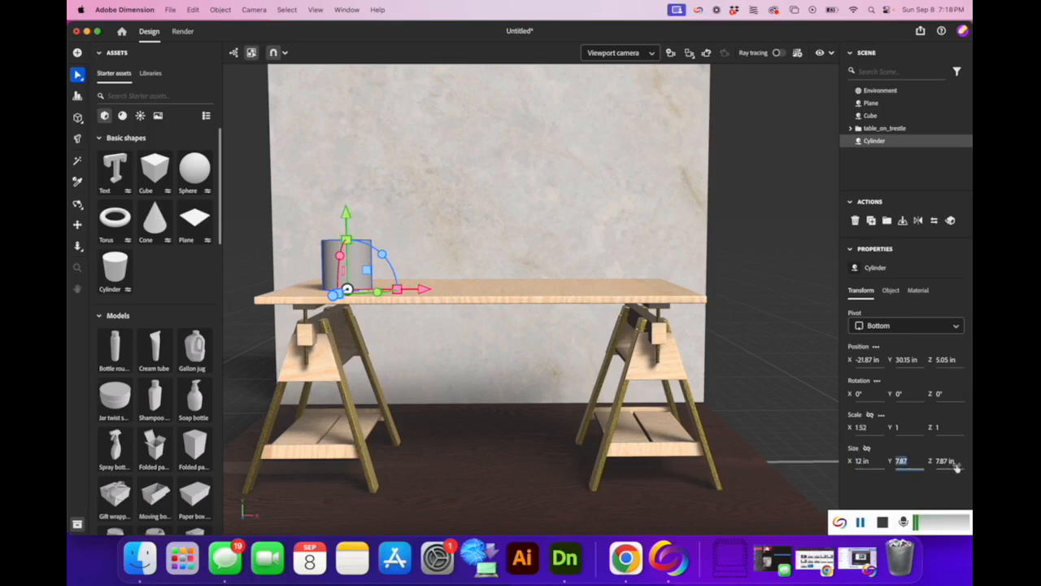
{"action": "left_click", "coordinate": [952, 461]}
{"action": "type", "text": "12"}
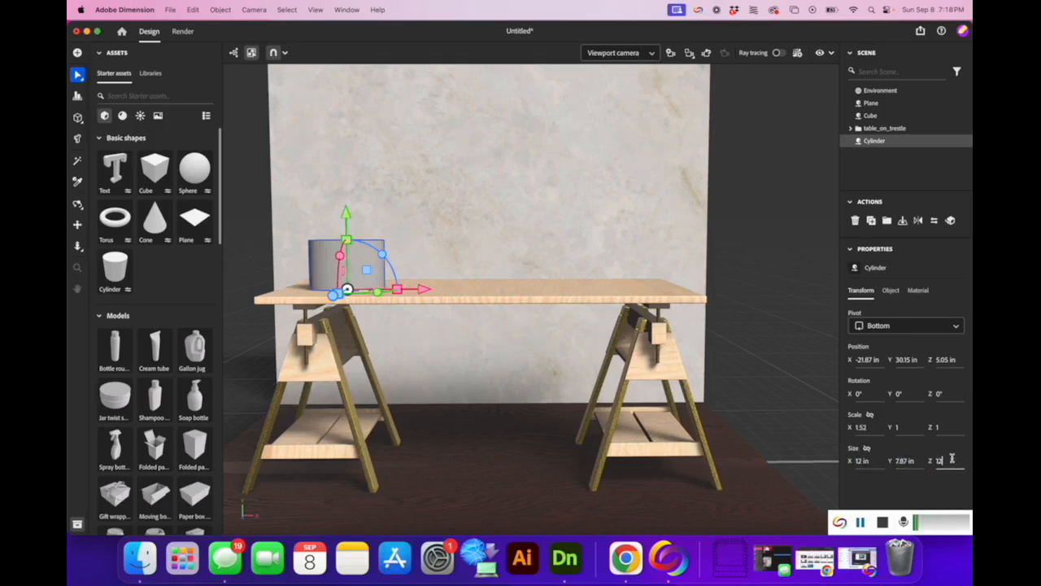
{"action": "key", "text": "Return"}
{"action": "left_click", "coordinate": [907, 460]}
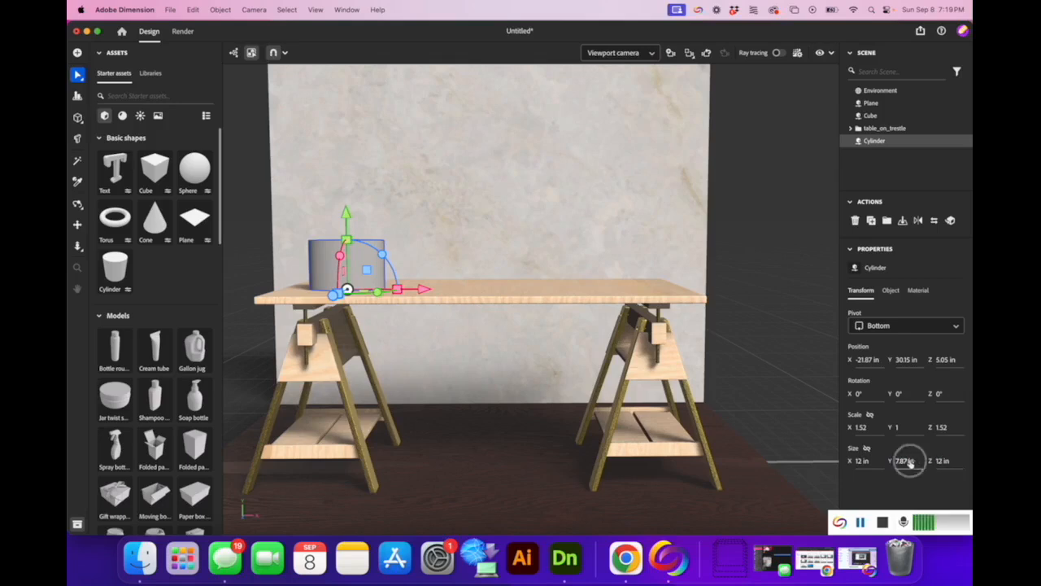
{"action": "type", "text": "6"}
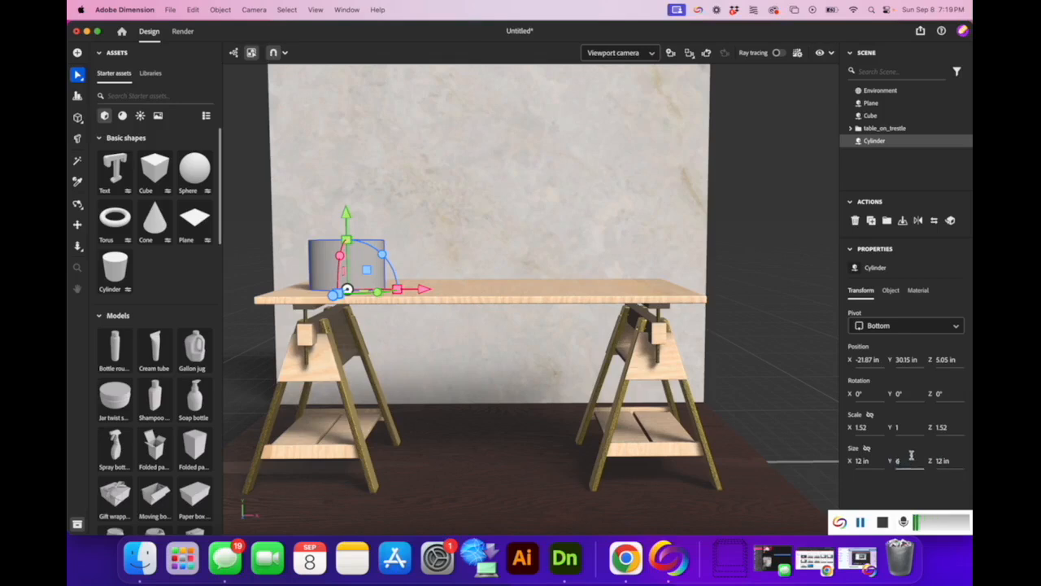
{"action": "key", "text": "Return"}
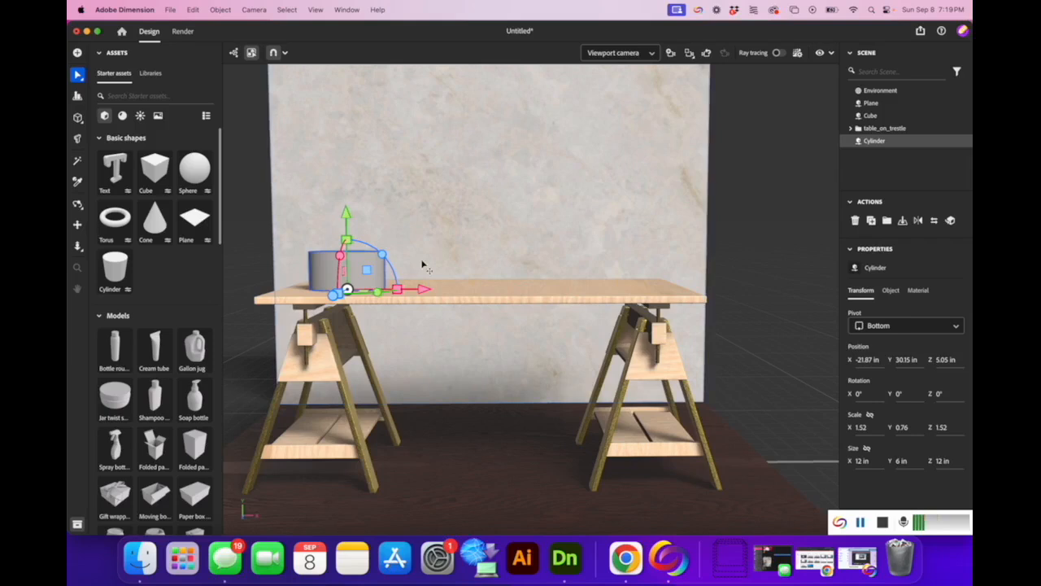
{"action": "left_click", "coordinate": [77, 203]}
{"action": "mouse_move", "coordinate": [395, 246]}
{"action": "left_mouse_down"}
{"action": "mouse_move", "coordinate": [420, 416]}
{"action": "mouse_move", "coordinate": [395, 336]}
{"action": "mouse_move", "coordinate": [392, 216]}
{"action": "mouse_move", "coordinate": [395, 269]}
{"action": "mouse_move", "coordinate": [399, 245]}
{"action": "left_mouse_up"}
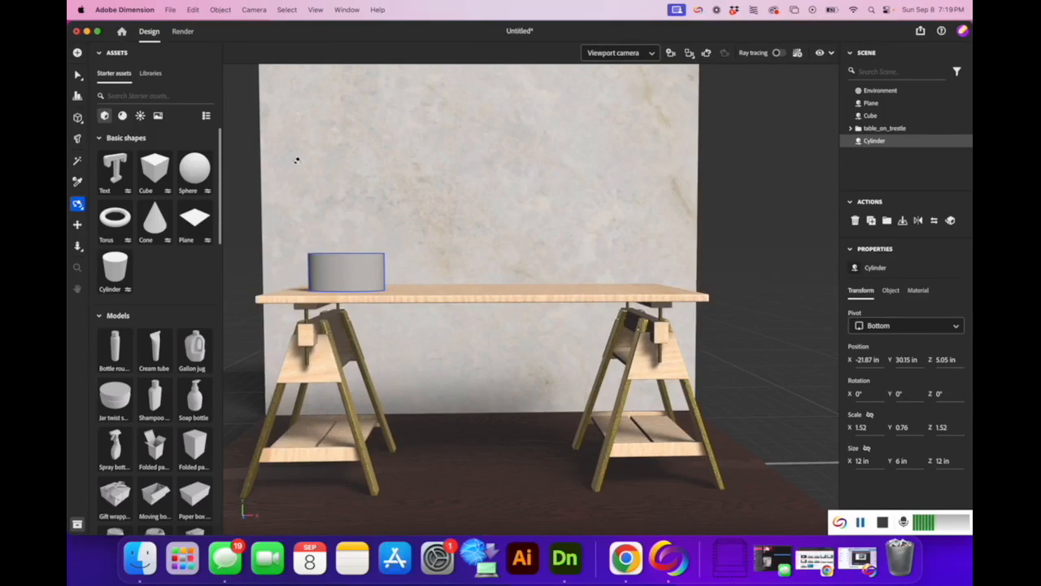
Search starter materials for 'brass' and apply Mirror Brass to the cylinder.
{"action": "left_click", "coordinate": [150, 92]}
{"action": "type", "text": "bras"}
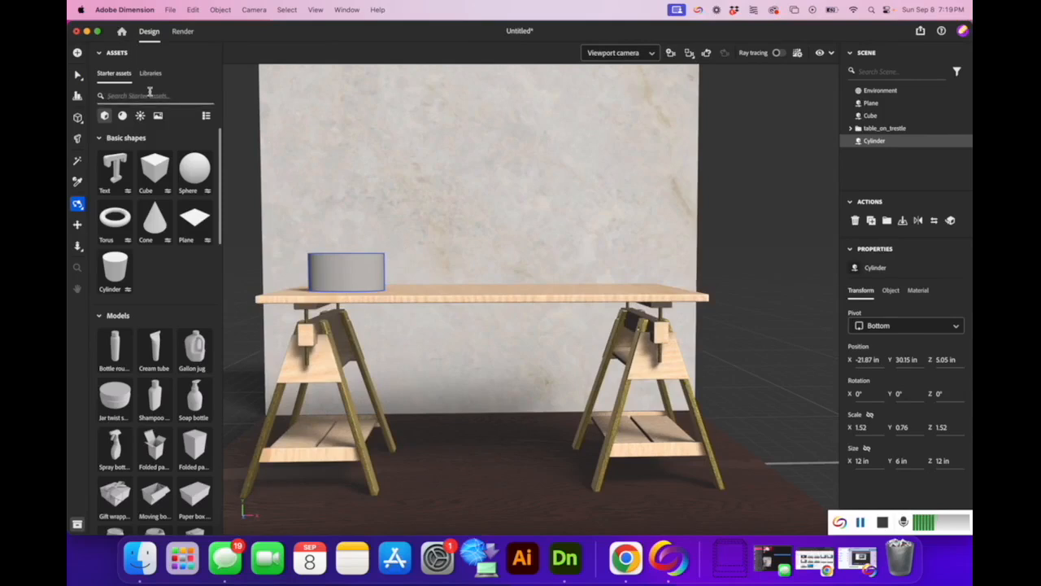
{"action": "type", "text": "s"}
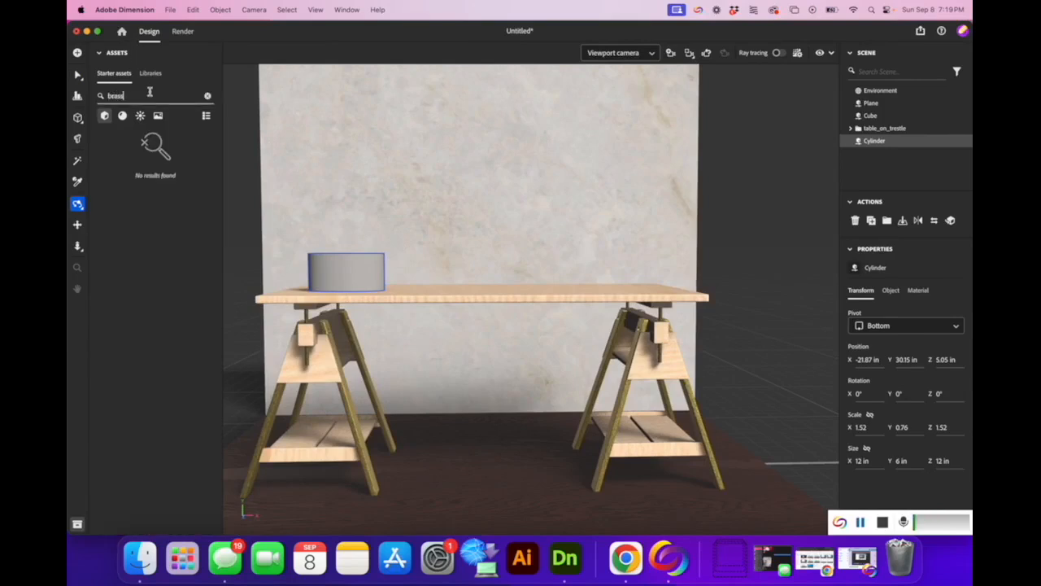
{"action": "left_click", "coordinate": [122, 116]}
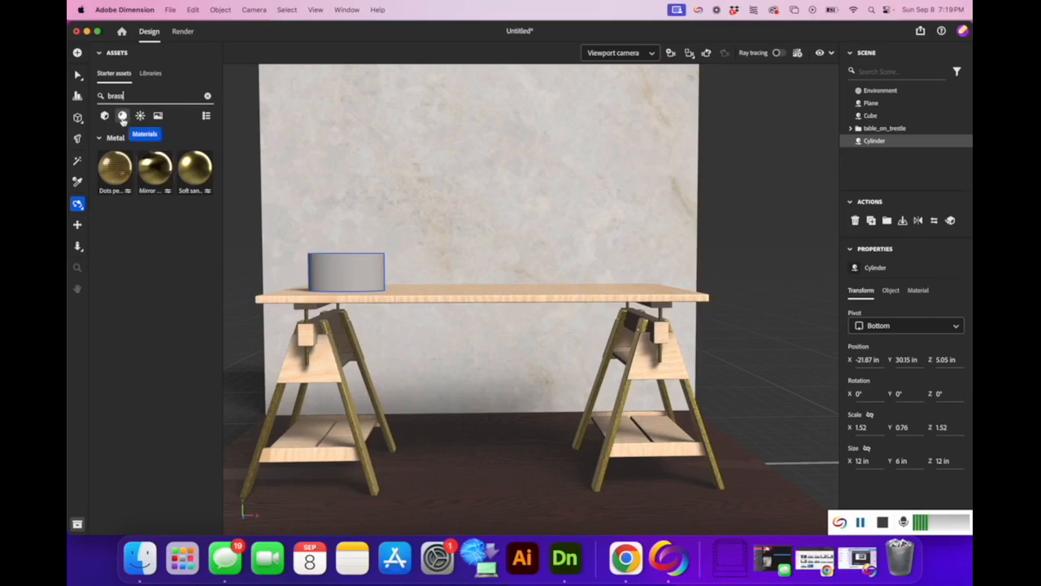
{"action": "left_click_drag", "start_coordinate": [155, 168], "coordinate": [362, 286]}
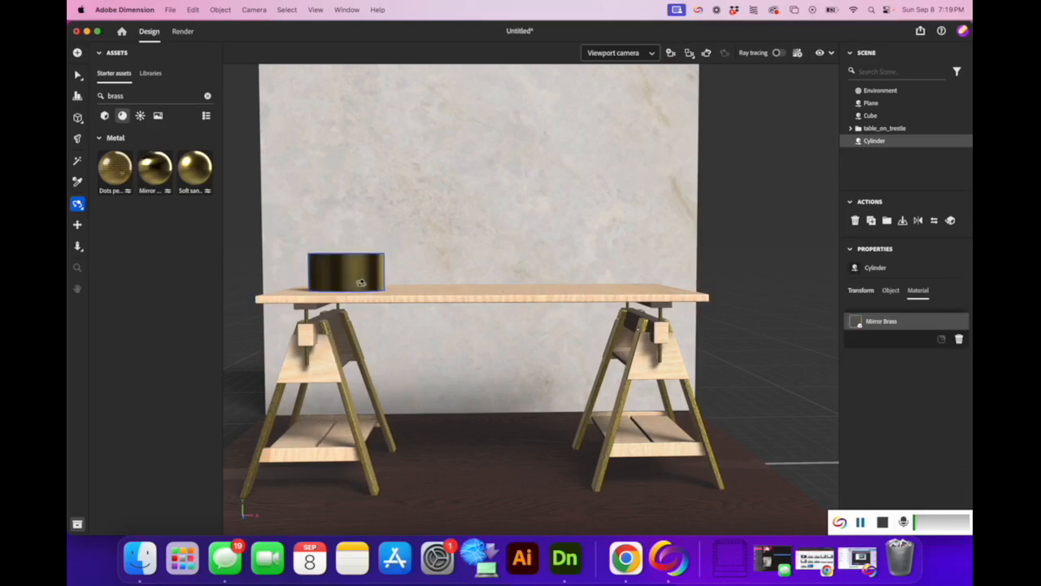
{"action": "key", "text": "v"}
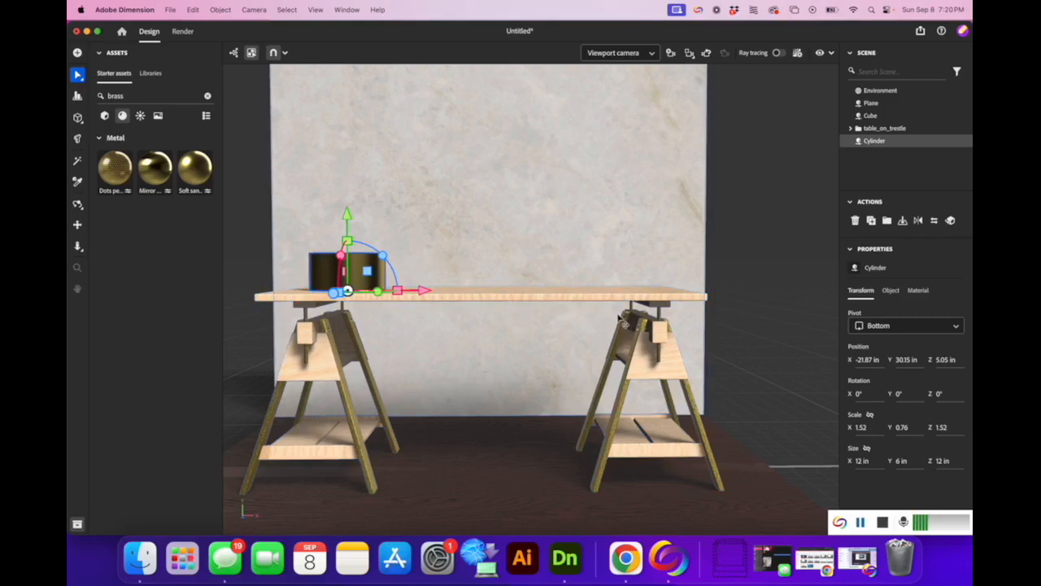
Import bag.obj from the Downloads folder as a 3D model.
{"action": "left_click", "coordinate": [169, 10]}
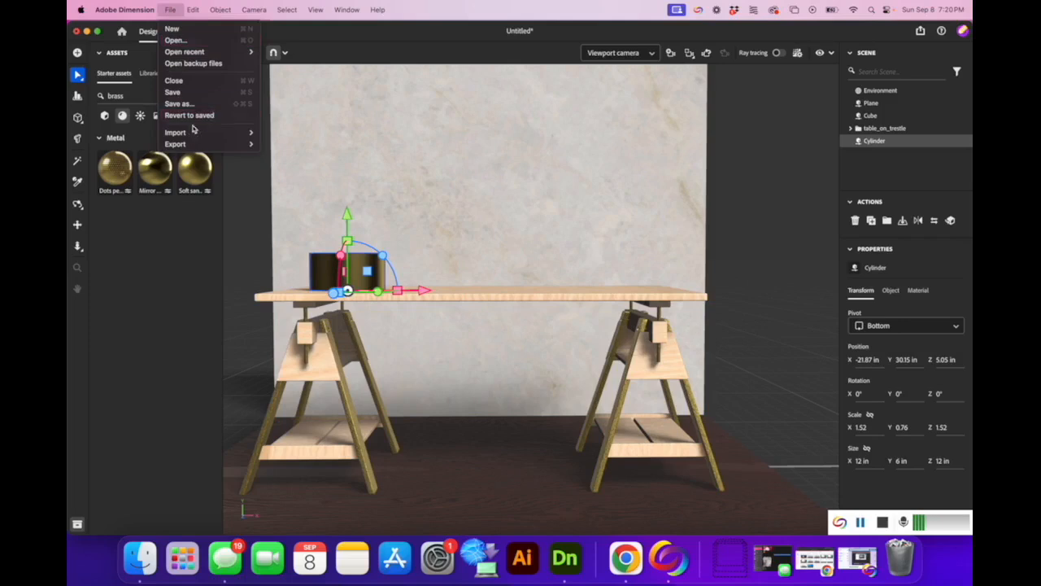
{"action": "mouse_move", "coordinate": [204, 133]}
{"action": "left_click", "coordinate": [285, 133]}
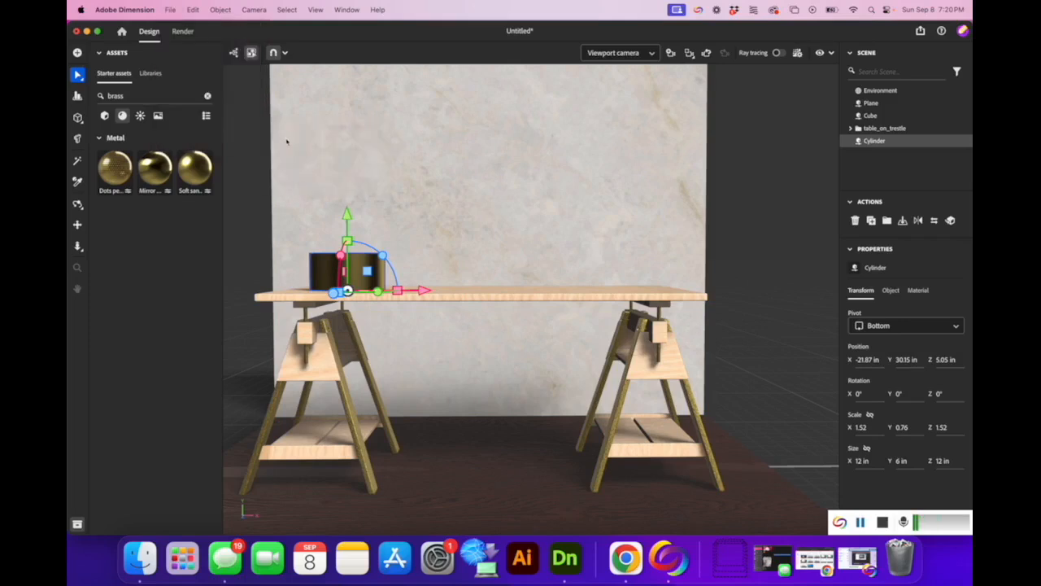
{"action": "left_click", "coordinate": [357, 242]}
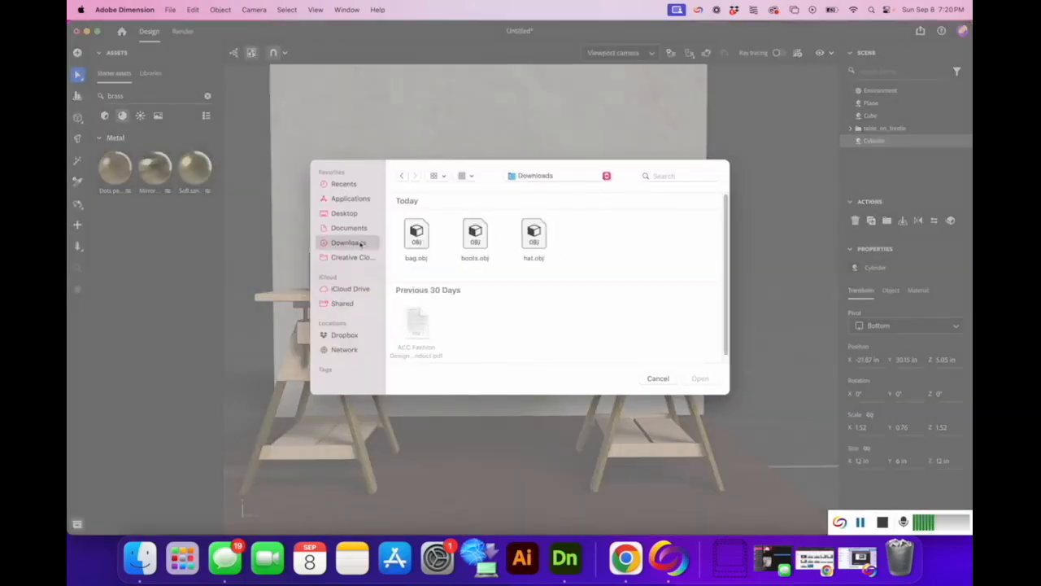
{"action": "left_click", "coordinate": [417, 236]}
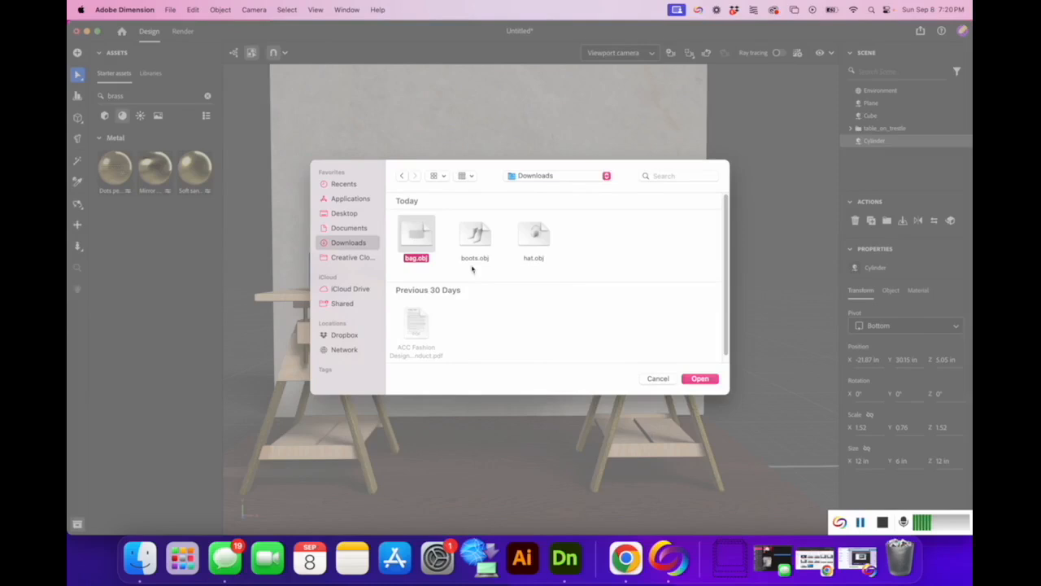
{"action": "left_click", "coordinate": [707, 382]}
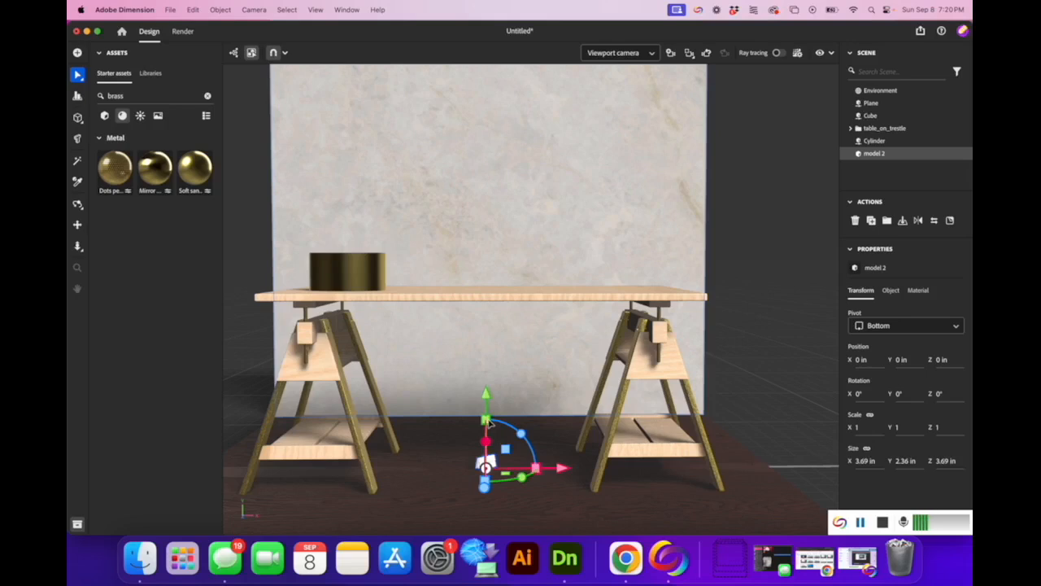
Try rotating and moving the bag, undoing each change so it stays at the origin.
{"action": "mouse_move", "coordinate": [486, 419]}
{"action": "left_mouse_down"}
{"action": "mouse_move", "coordinate": [487, 432]}
{"action": "mouse_move", "coordinate": [492, 418]}
{"action": "left_mouse_up"}
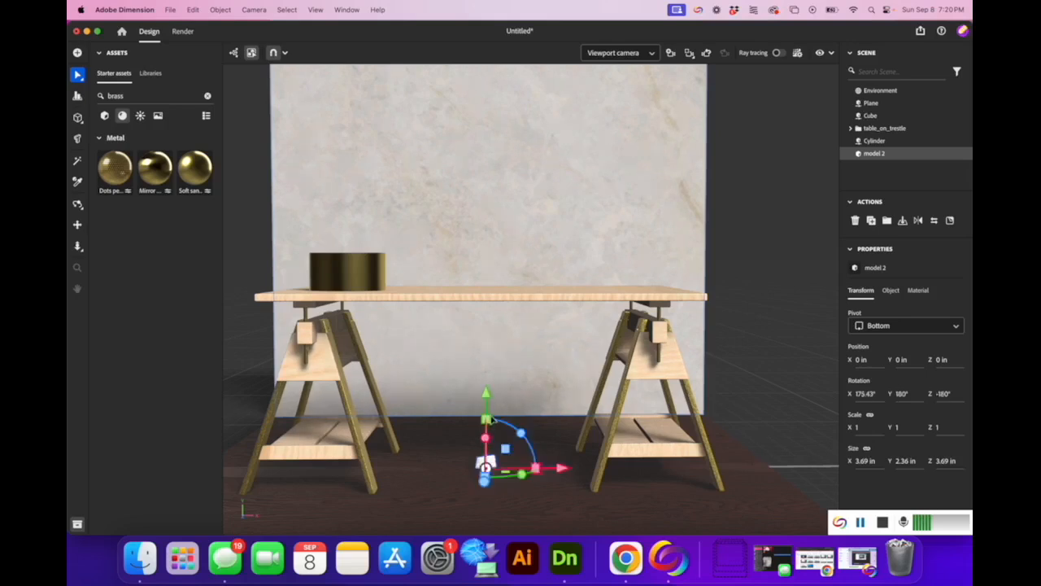
{"action": "key", "text": "super+z"}
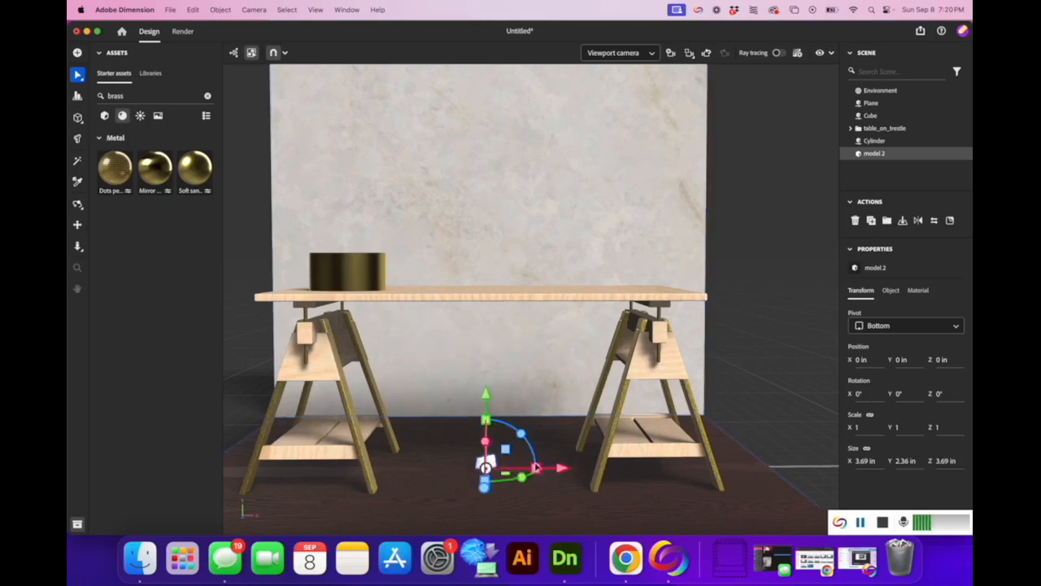
{"action": "left_click_drag", "start_coordinate": [536, 467], "coordinate": [546, 466]}
{"action": "key", "text": "super+z"}
{"action": "left_click_drag", "start_coordinate": [487, 482], "coordinate": [489, 491]}
{"action": "key", "text": "super+z"}
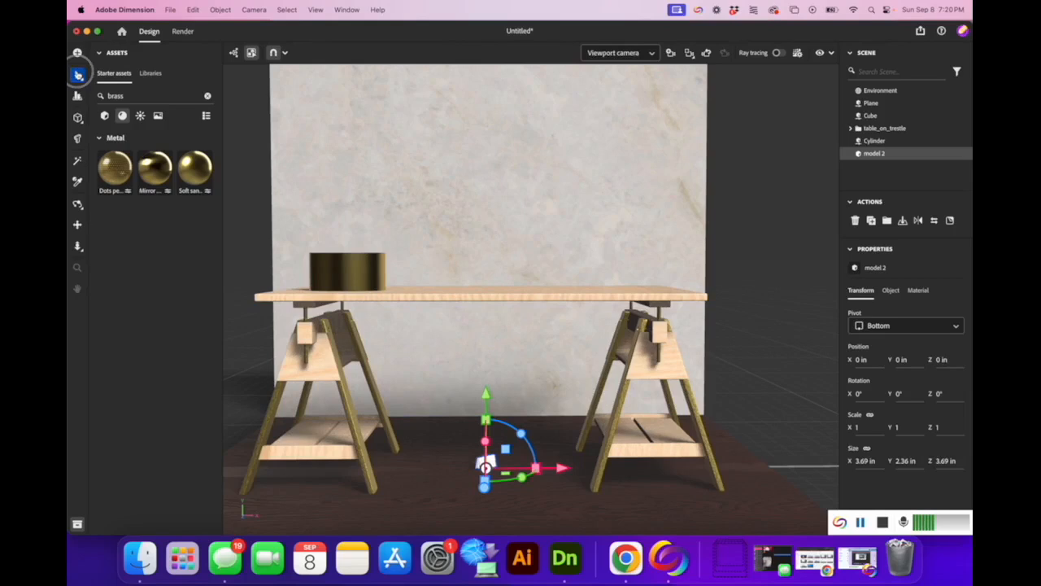
Scale the bag model up uniformly to 2.12.
{"action": "left_click", "coordinate": [78, 74]}
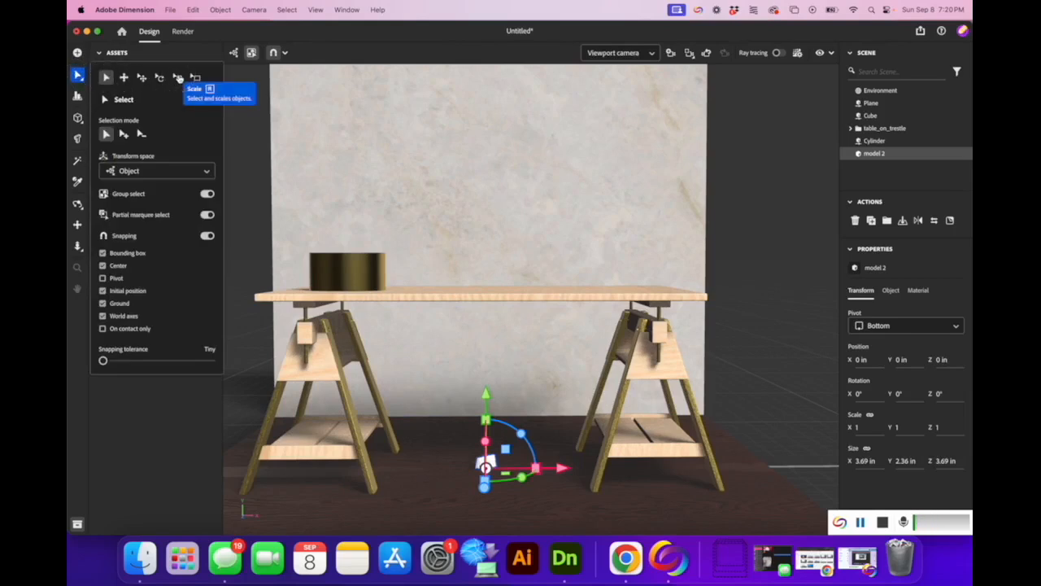
{"action": "left_click", "coordinate": [179, 78]}
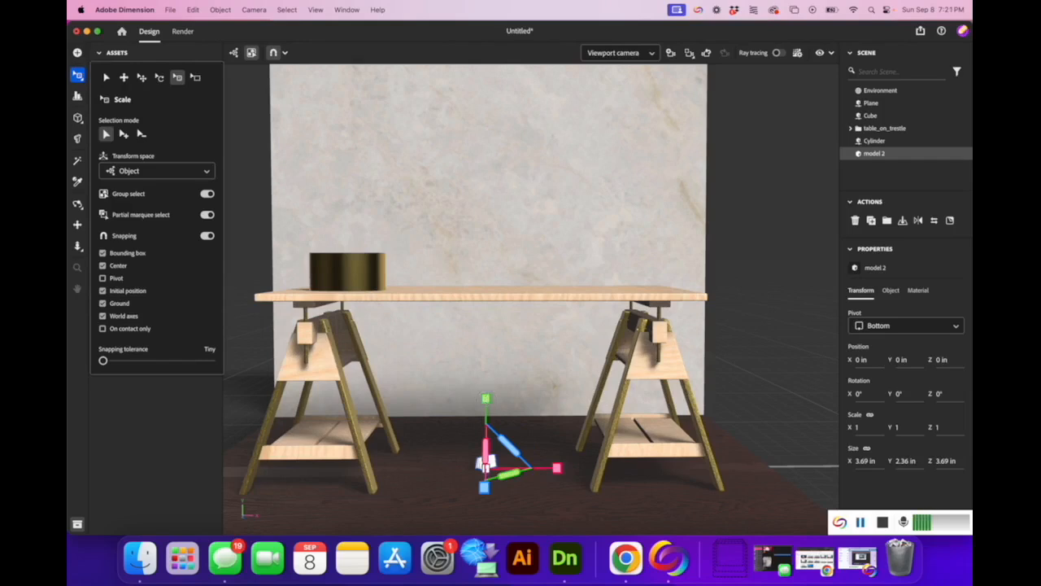
{"action": "left_click_drag", "start_coordinate": [487, 398], "coordinate": [494, 324]}
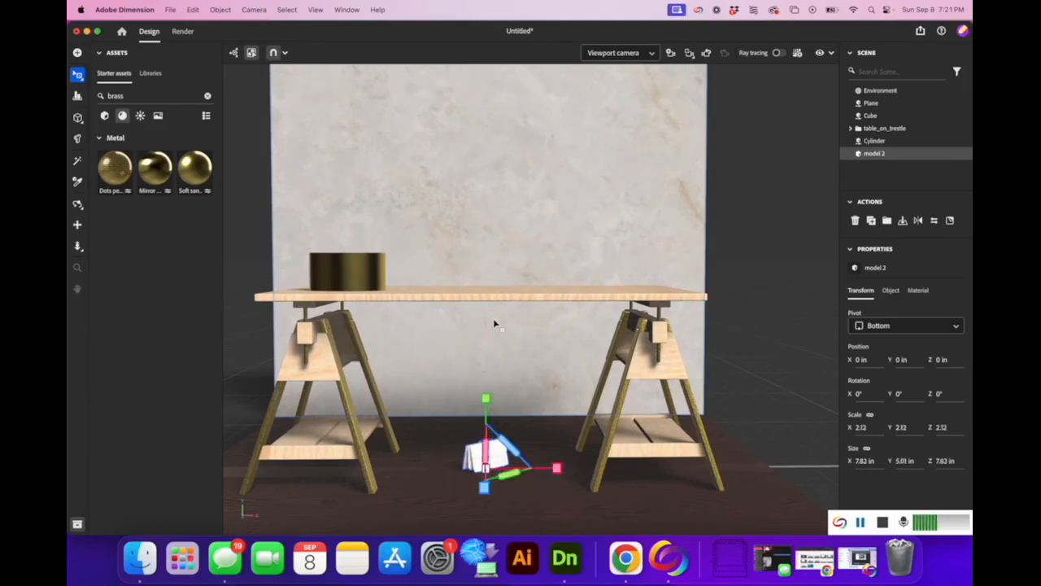
Lift the bag and slide it left onto the brass cylinder at X -23.02, Y 35.42.
{"action": "left_click", "coordinate": [77, 76]}
{"action": "left_click", "coordinate": [109, 78]}
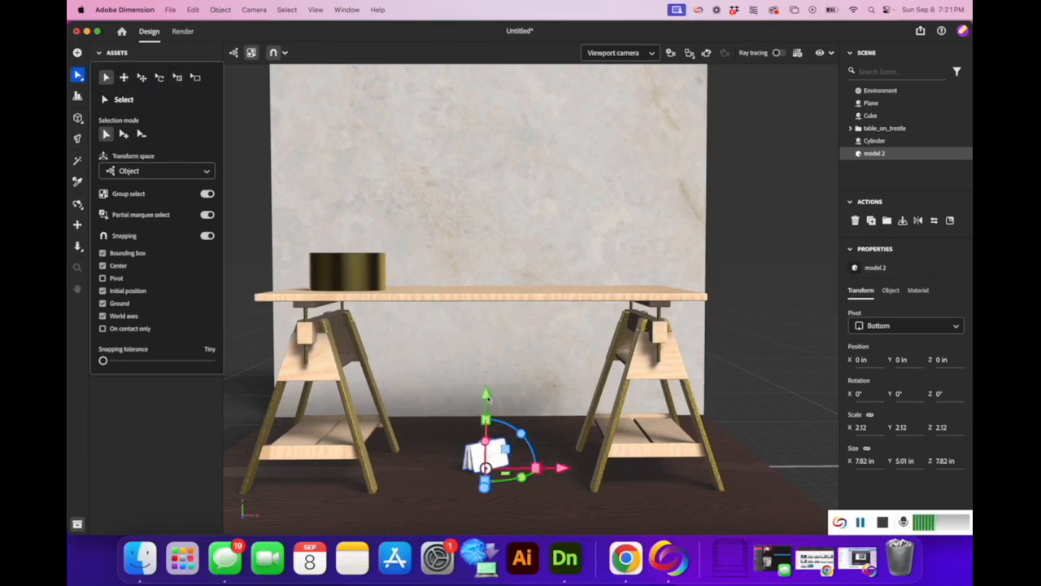
{"action": "left_click_drag", "start_coordinate": [485, 391], "coordinate": [477, 186]}
{"action": "left_click_drag", "start_coordinate": [559, 257], "coordinate": [417, 233]}
Nudge the bag along X to -21.87 in to centre it on the cylinder.
{"action": "left_click", "coordinate": [78, 203]}
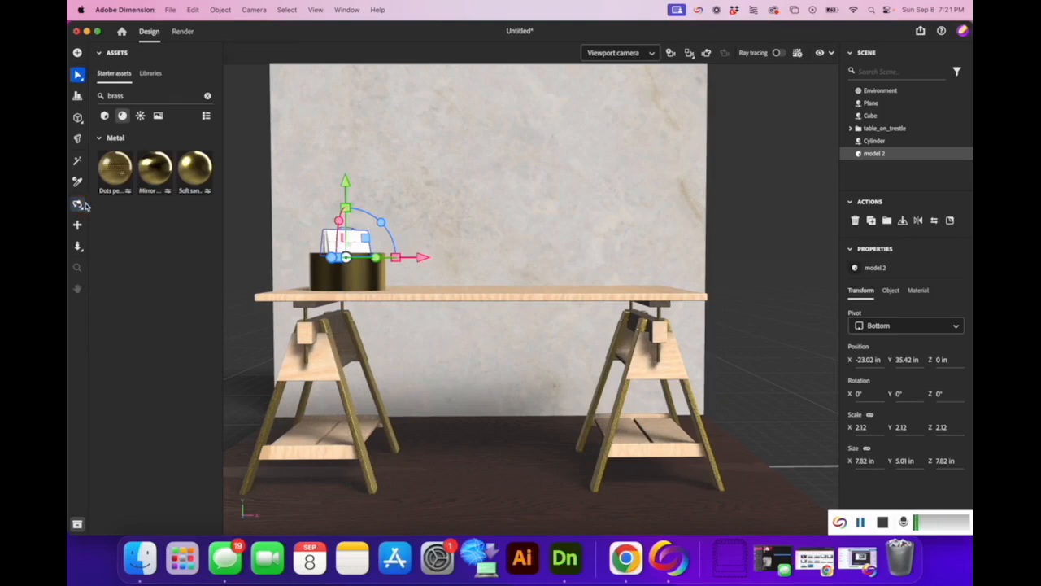
{"action": "left_click_drag", "start_coordinate": [244, 197], "coordinate": [344, 204]}
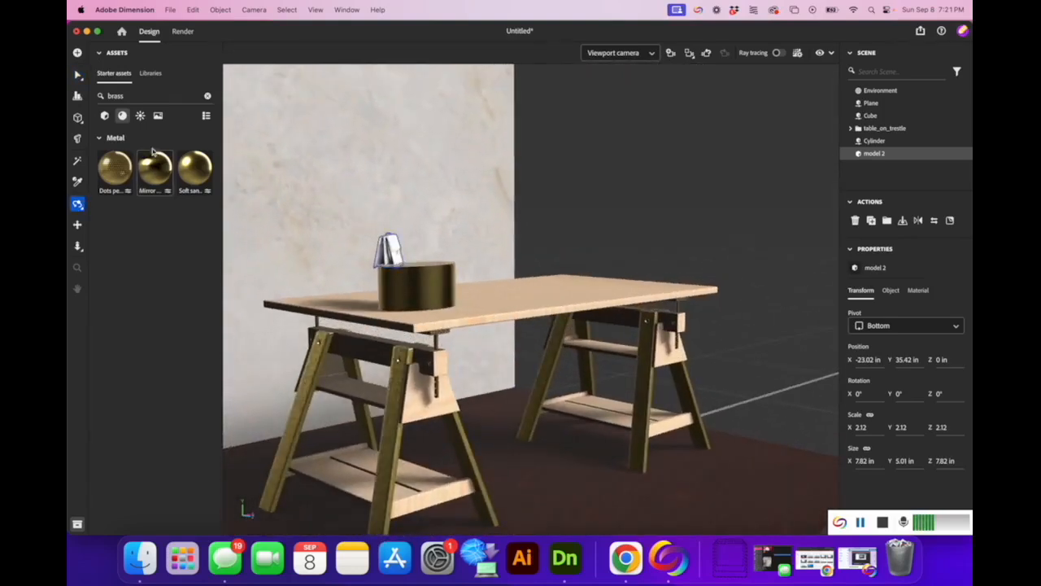
{"action": "left_click", "coordinate": [79, 74]}
{"action": "left_click_drag", "start_coordinate": [444, 257], "coordinate": [484, 268]}
Shift the bag in depth to Z 5.02 in, centring it on the cylinder.
{"action": "left_click", "coordinate": [78, 203]}
{"action": "left_click_drag", "start_coordinate": [512, 230], "coordinate": [368, 269]}
{"action": "left_click", "coordinate": [77, 75]}
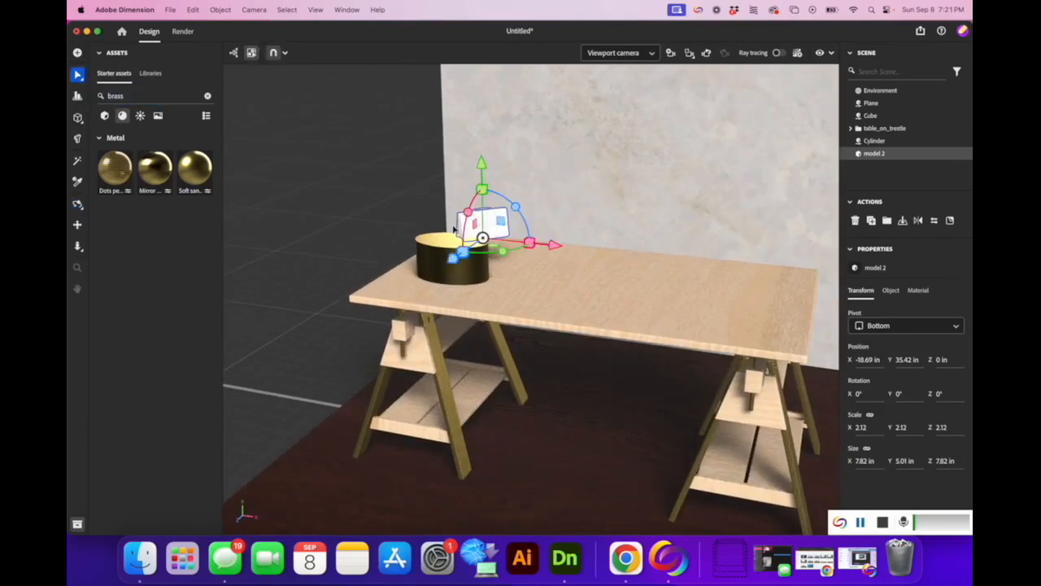
{"action": "left_click_drag", "start_coordinate": [457, 265], "coordinate": [377, 263]}
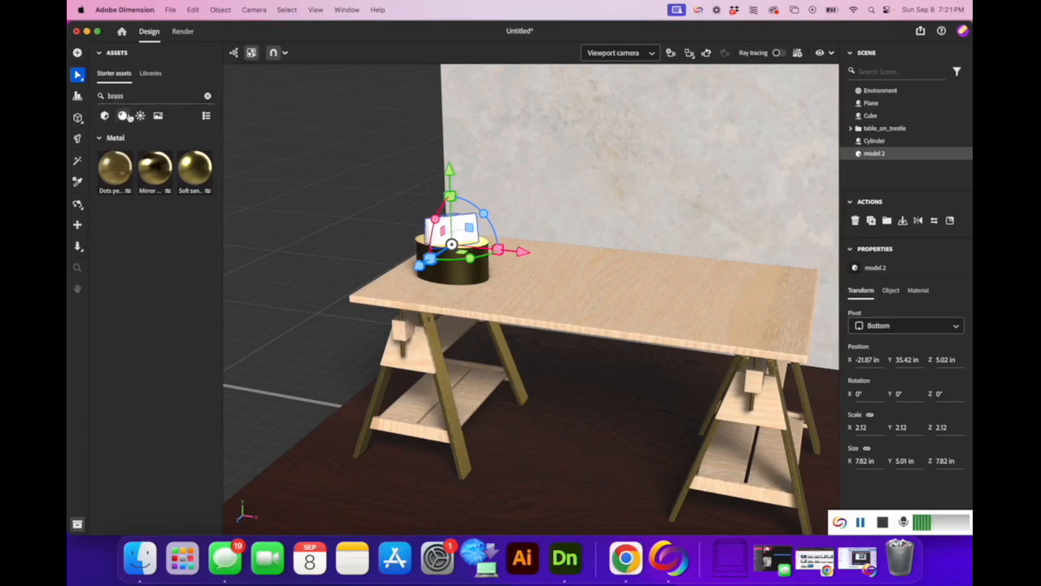
Search the assets for leather and apply the red Crocodile leather to the bag.
{"action": "left_click", "coordinate": [208, 96]}
{"action": "type", "text": "feather"}
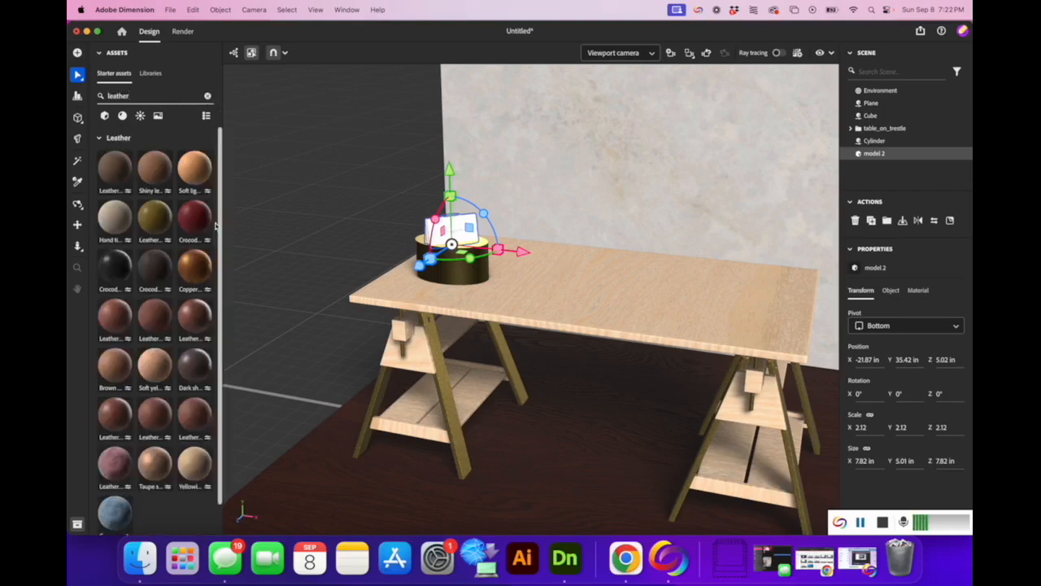
{"action": "left_click_drag", "start_coordinate": [199, 218], "coordinate": [460, 240]}
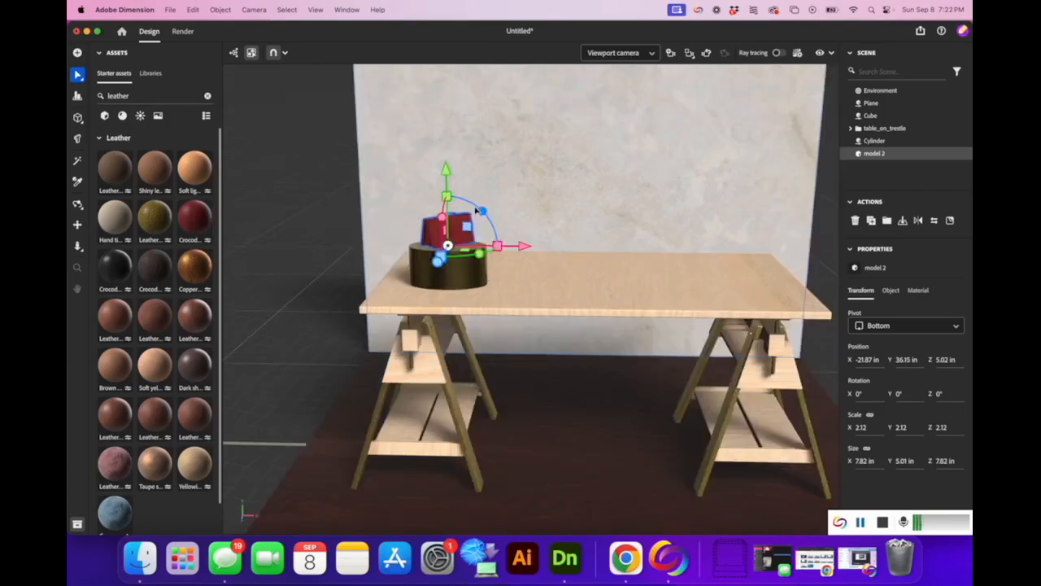
Raise the bag slightly to Y 36.15 in so it rests on the pedestal.
{"action": "key", "text": "super+z"}
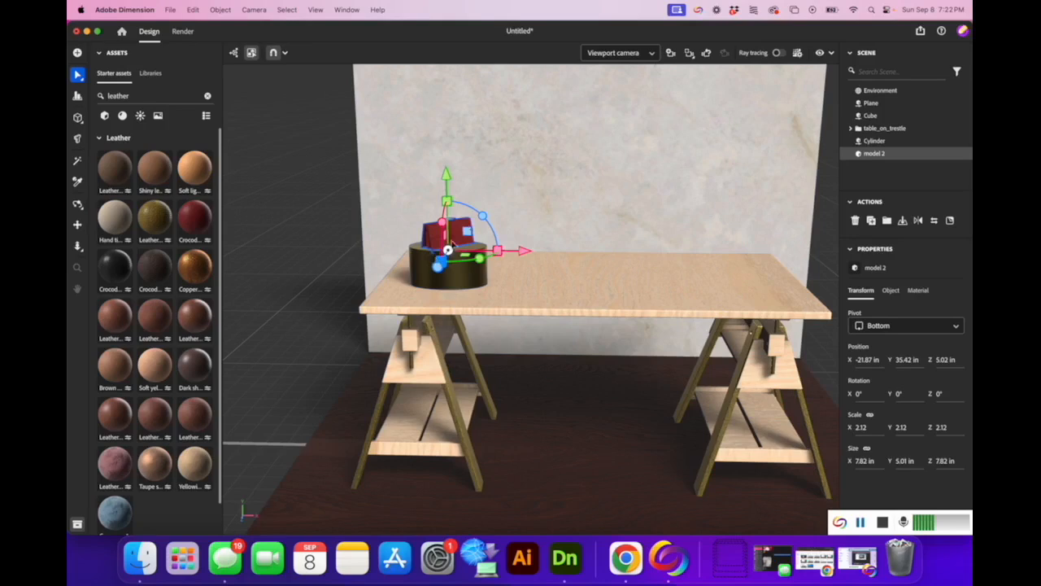
{"action": "left_click_drag", "start_coordinate": [445, 173], "coordinate": [445, 168]}
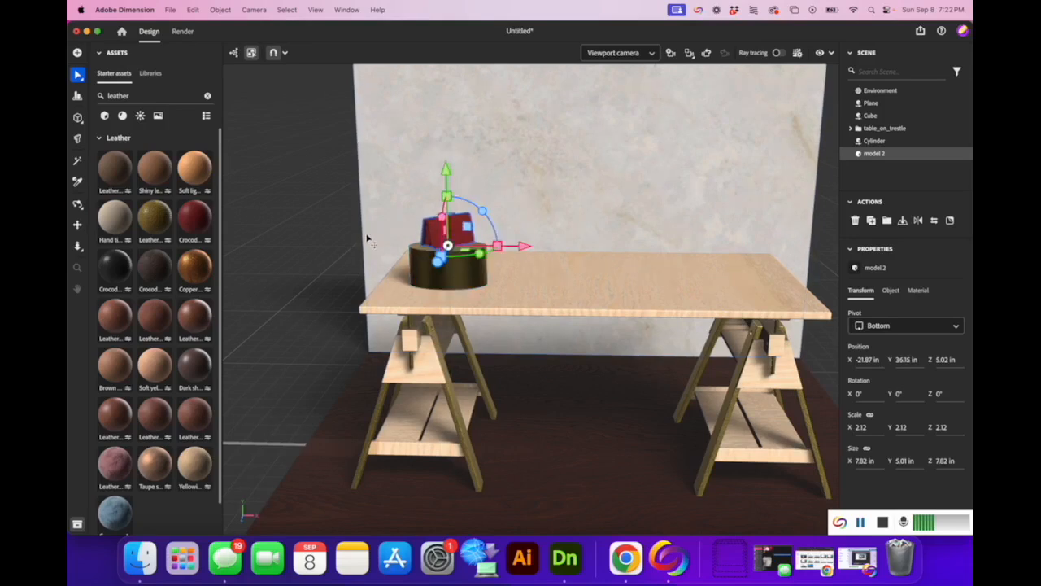
{"action": "left_click", "coordinate": [78, 203]}
{"action": "mouse_move", "coordinate": [588, 296]}
{"action": "left_mouse_down"}
{"action": "mouse_move", "coordinate": [523, 367]}
{"action": "mouse_move", "coordinate": [584, 467]}
{"action": "mouse_move", "coordinate": [561, 320]}
{"action": "mouse_move", "coordinate": [588, 271]}
{"action": "mouse_move", "coordinate": [589, 284]}
{"action": "left_mouse_up"}
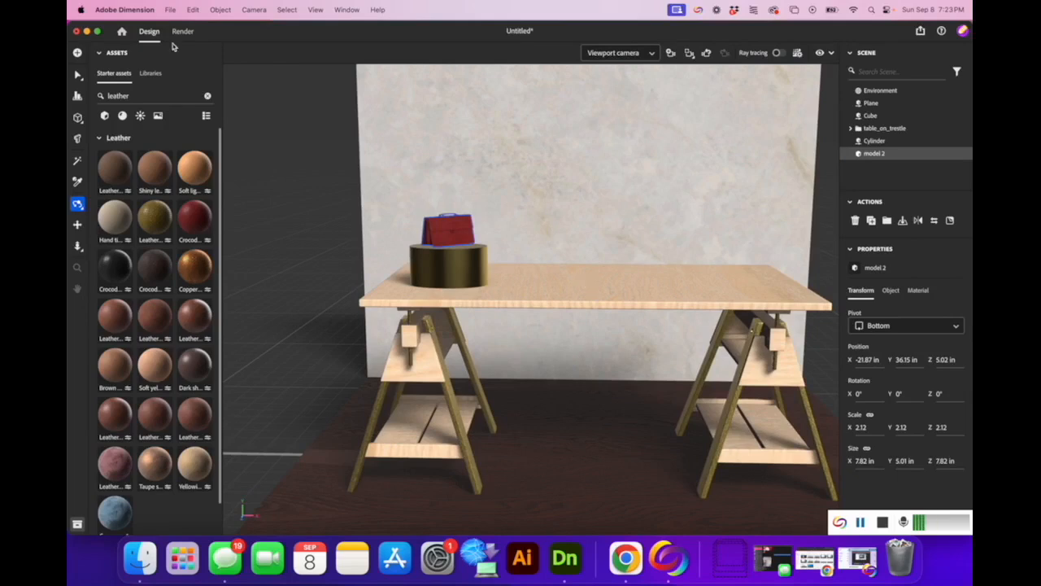
Import boots.obj from Downloads as a 3D model.
{"action": "left_click", "coordinate": [169, 9]}
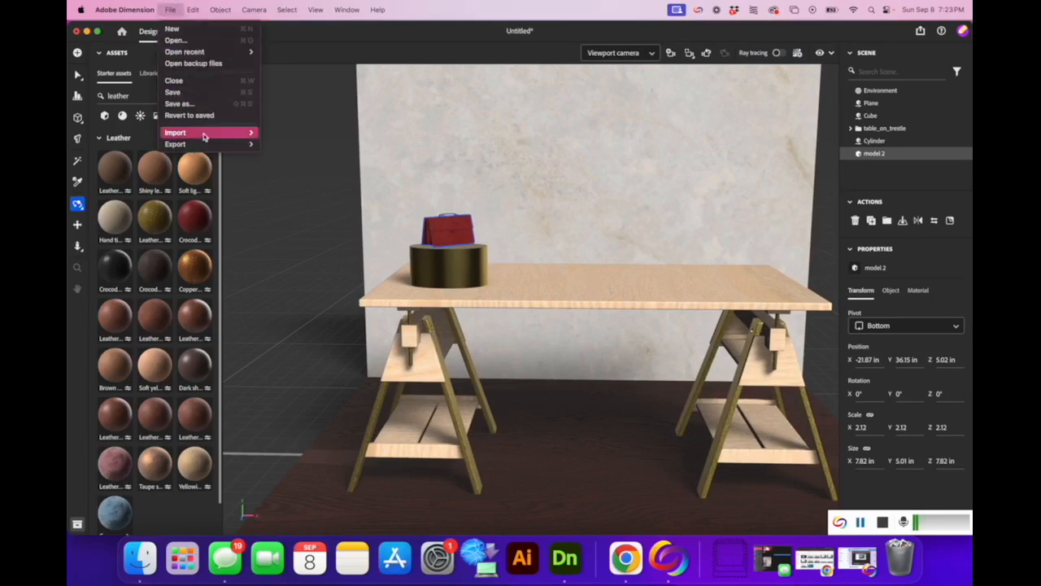
{"action": "mouse_move", "coordinate": [209, 134]}
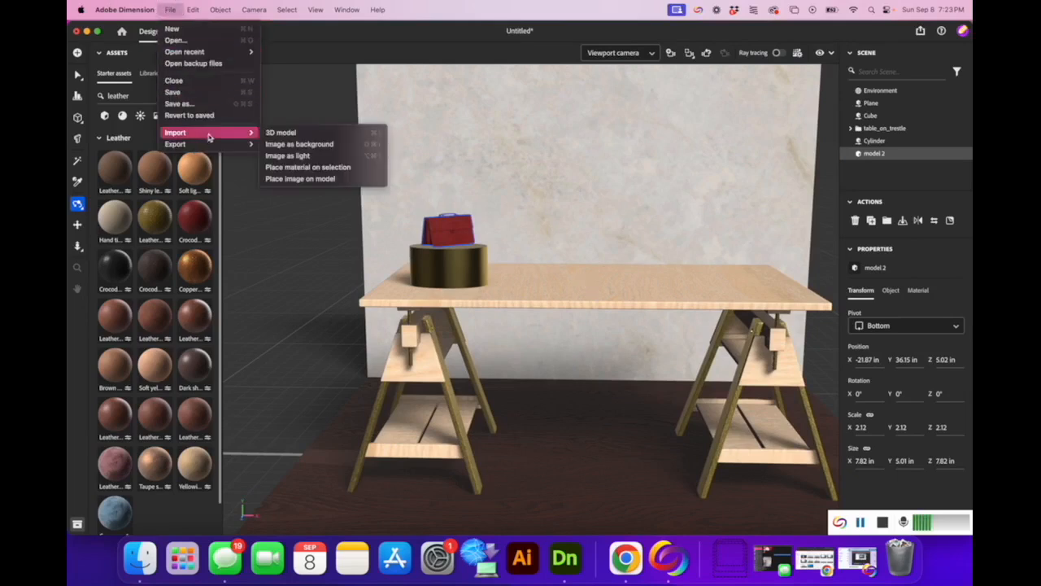
{"action": "left_click", "coordinate": [292, 134]}
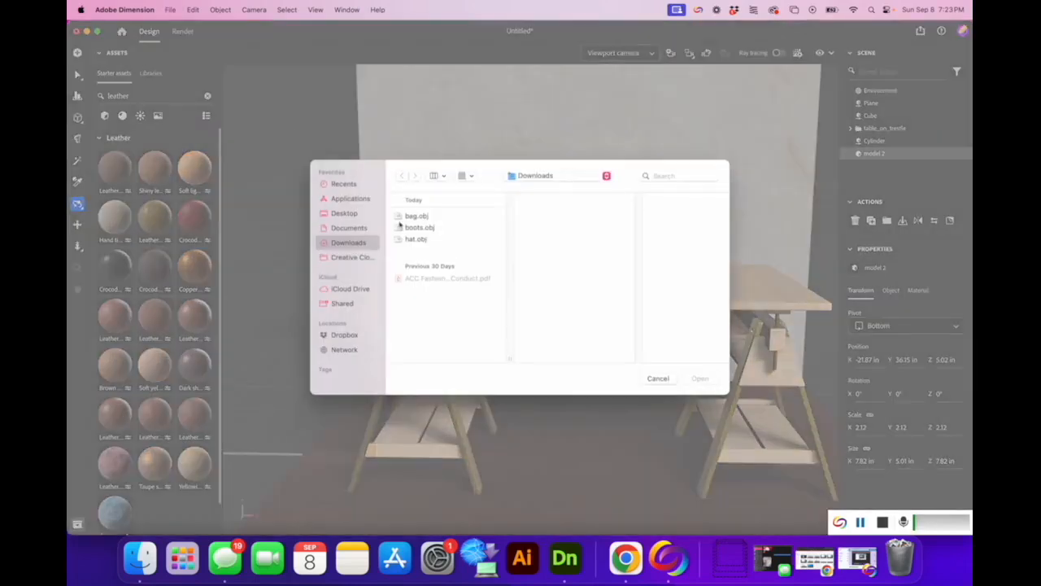
{"action": "left_click", "coordinate": [416, 228]}
{"action": "left_click", "coordinate": [700, 378]}
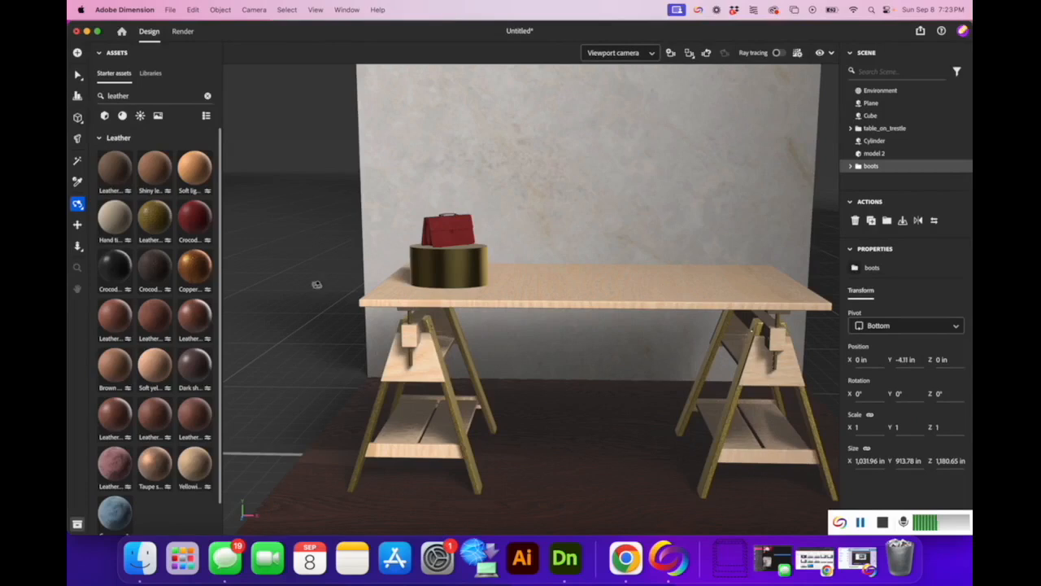
Dolly the camera to view the enormous boots model, about 1,031.96 in wide.
{"action": "left_click", "coordinate": [77, 246]}
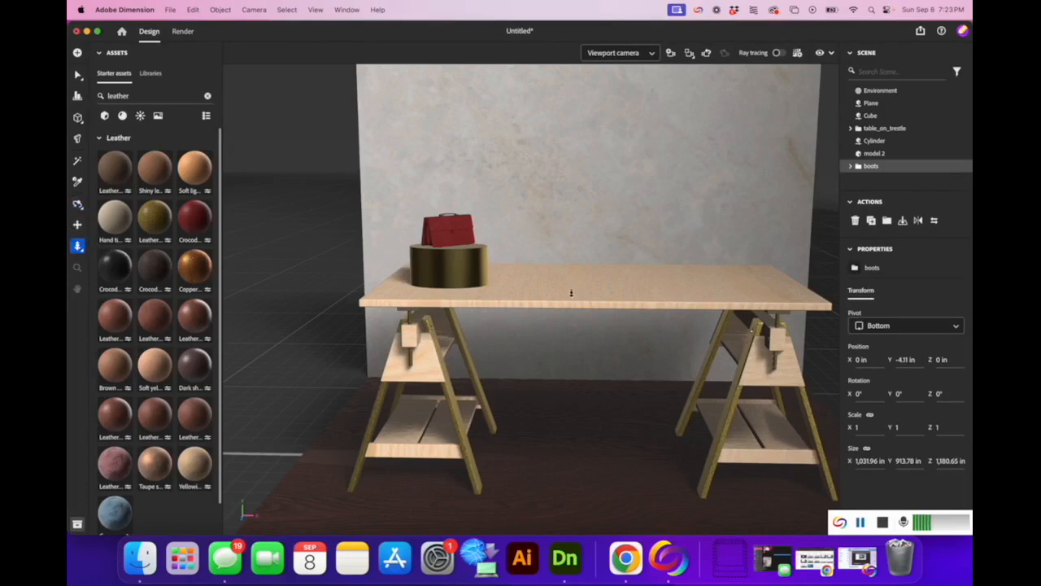
{"action": "left_click_drag", "start_coordinate": [566, 324], "coordinate": [627, 10]}
{"action": "left_click_drag", "start_coordinate": [595, 260], "coordinate": [591, 218]}
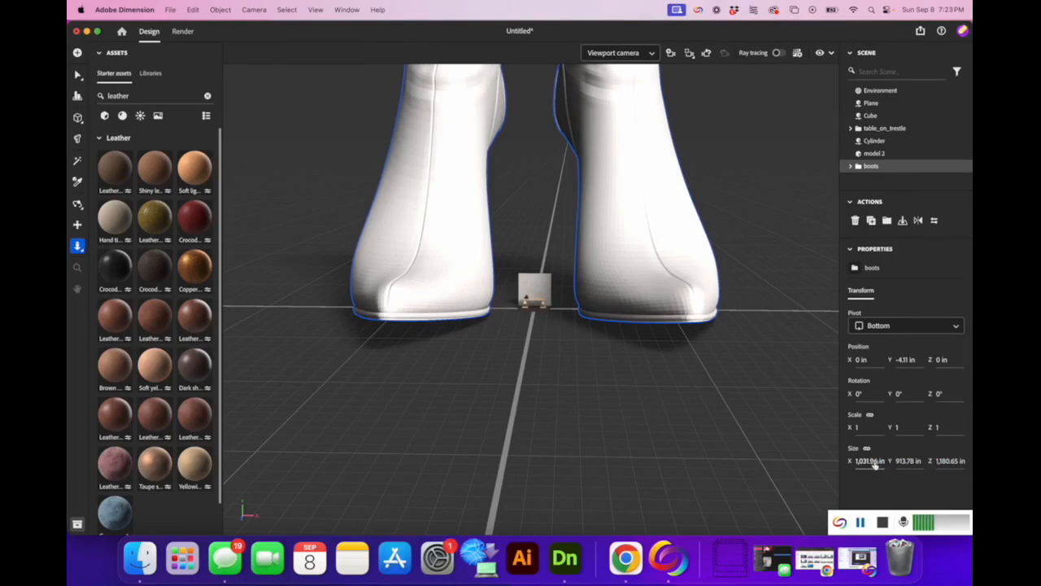
Set the boots' width to 8 in (scale 0.01) and bring the camera back toward the table.
{"action": "left_click", "coordinate": [875, 461]}
{"action": "type", "text": "8"}
{"action": "key", "text": "Return"}
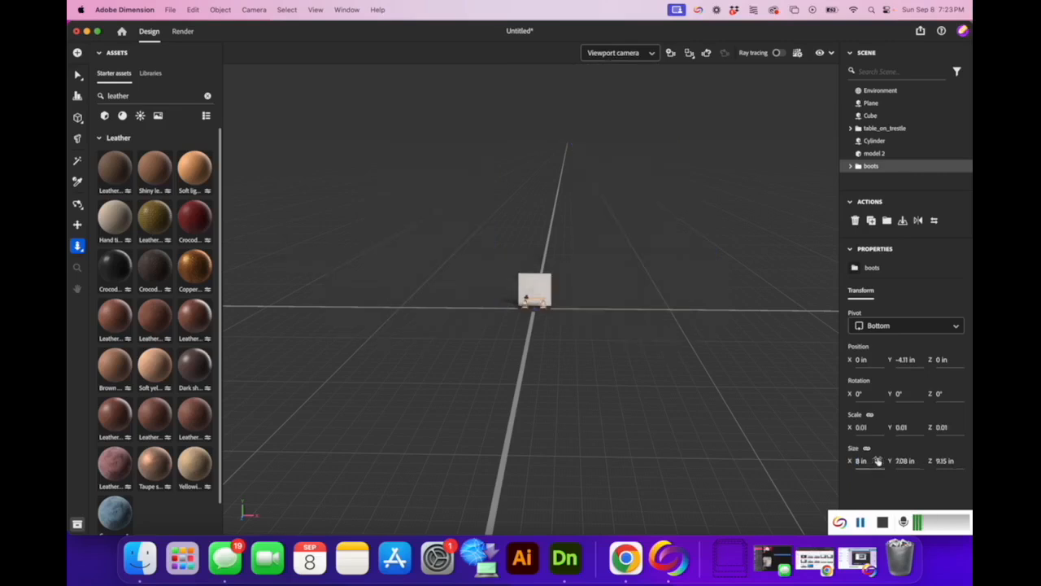
{"action": "left_click_drag", "start_coordinate": [524, 324], "coordinate": [585, 558]}
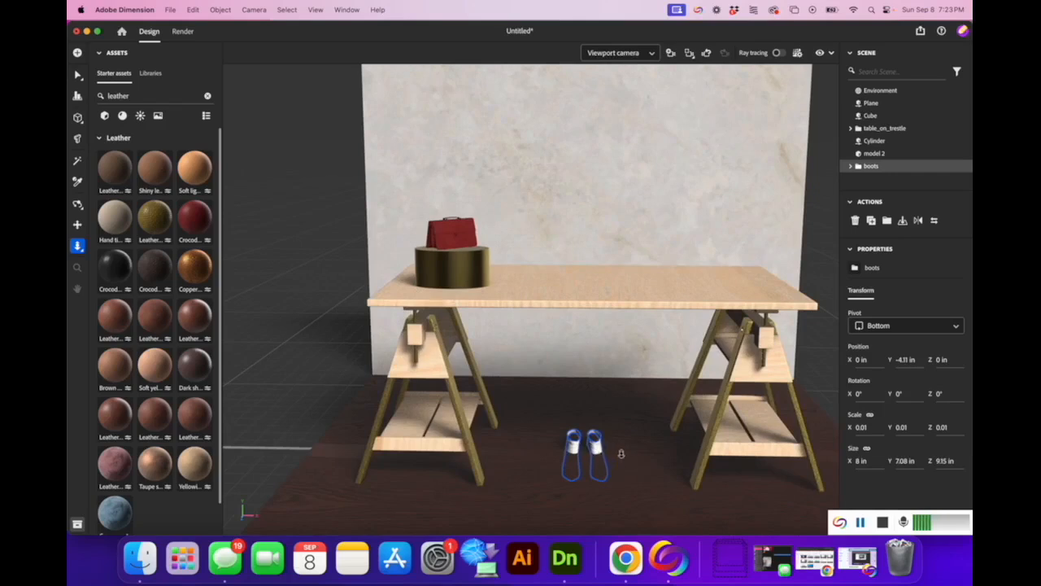
Drop the boots to the floor, then lift them up onto the tabletop.
{"action": "left_click", "coordinate": [904, 221]}
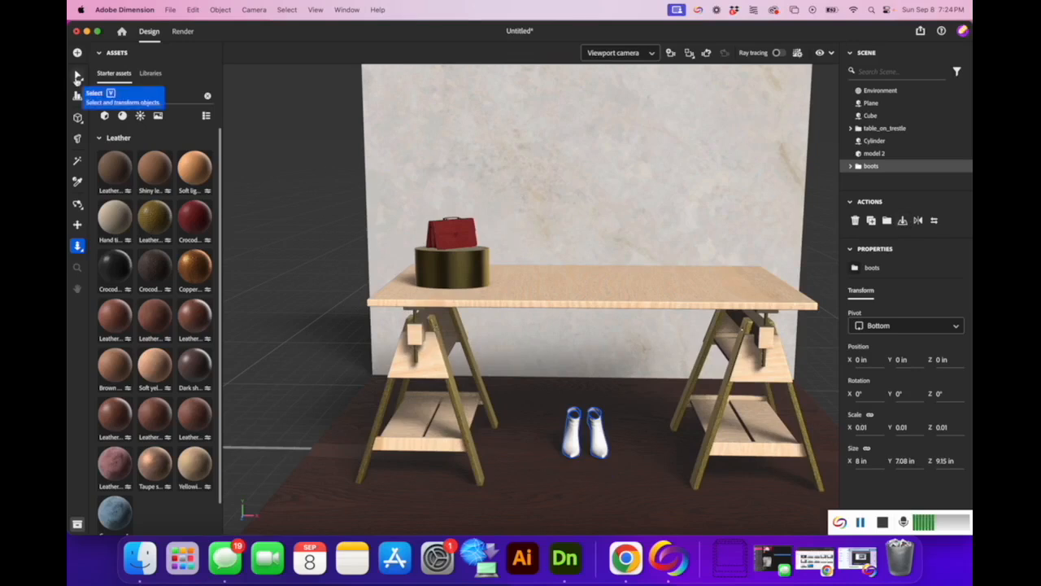
{"action": "left_click", "coordinate": [77, 77]}
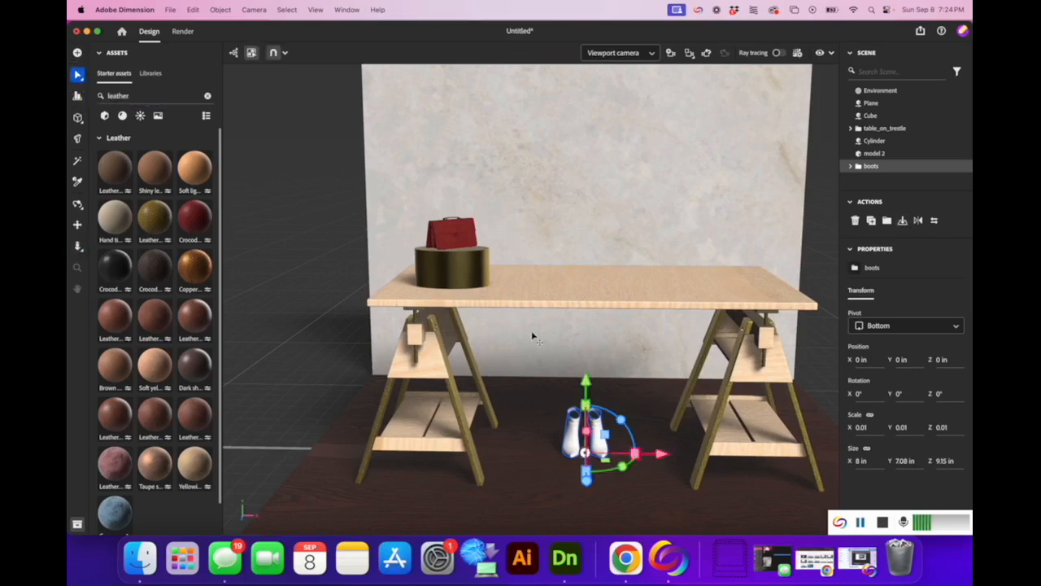
{"action": "left_click_drag", "start_coordinate": [588, 382], "coordinate": [592, 208]}
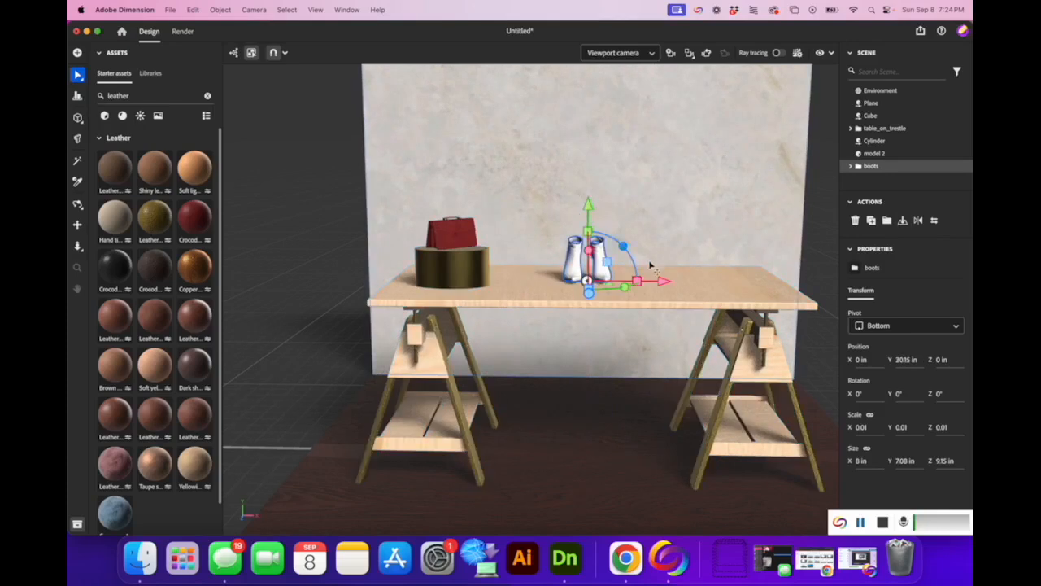
Slide the boots left to X -8.19 in beside the bag, briefly expanding the boots group.
{"action": "left_click_drag", "start_coordinate": [658, 281], "coordinate": [589, 281]}
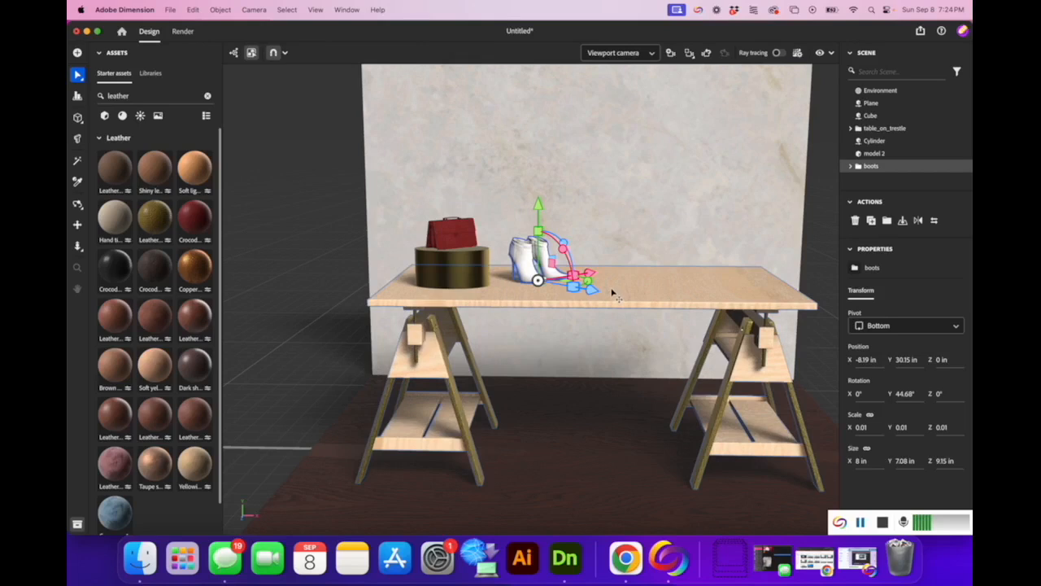
{"action": "left_click", "coordinate": [851, 166]}
{"action": "scroll", "coordinate": [872, 165], "scroll_direction": "down", "scroll_amount": 1}
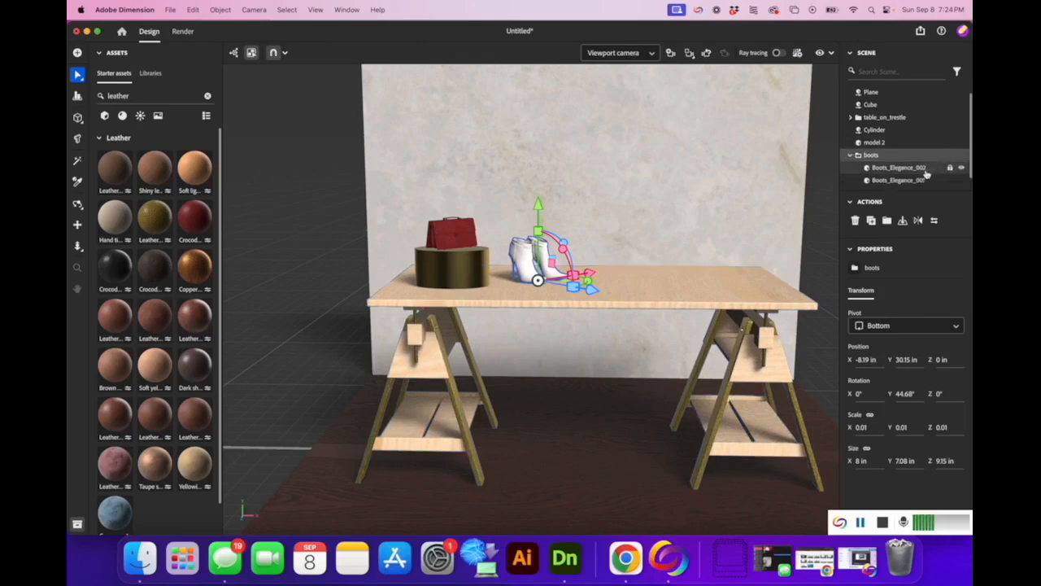
{"action": "left_click", "coordinate": [848, 156]}
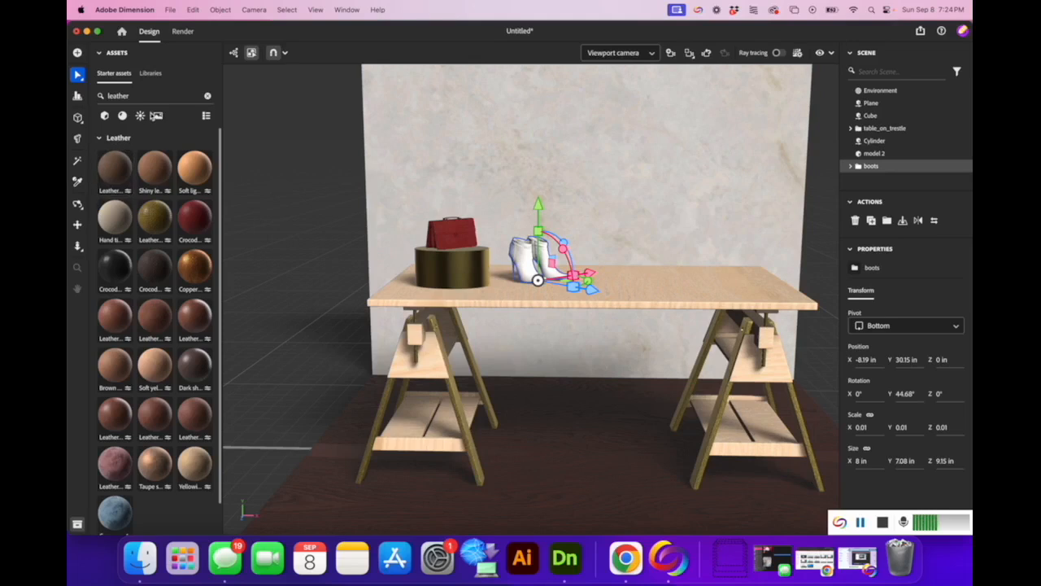
Apply the black Crocodile leather material to the boots.
{"action": "left_click_drag", "start_coordinate": [117, 264], "coordinate": [530, 260]}
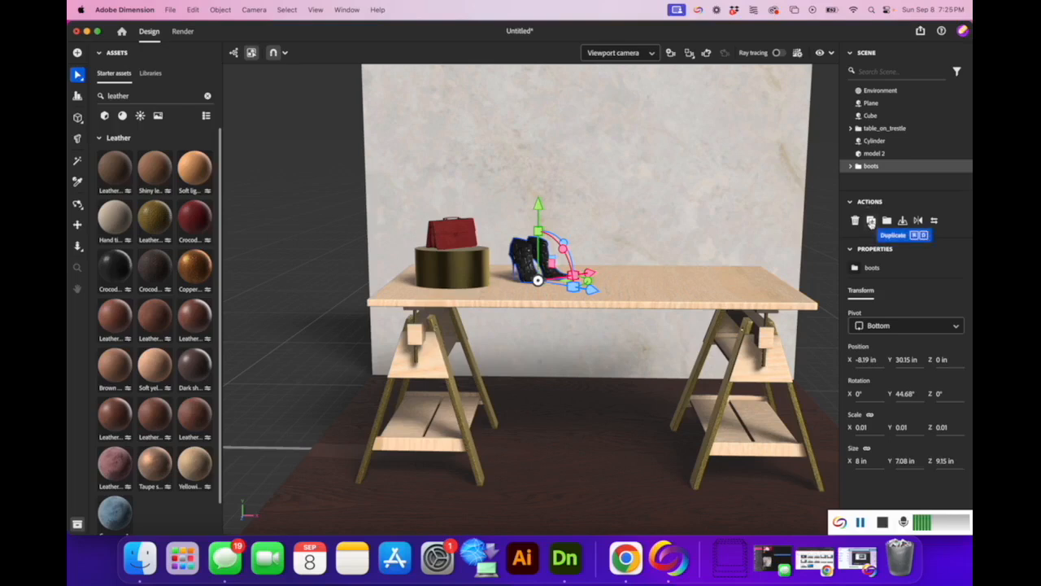
Duplicate the boots and place 'boots 2' just right of the first pair on the tabletop.
{"action": "left_click", "coordinate": [870, 221]}
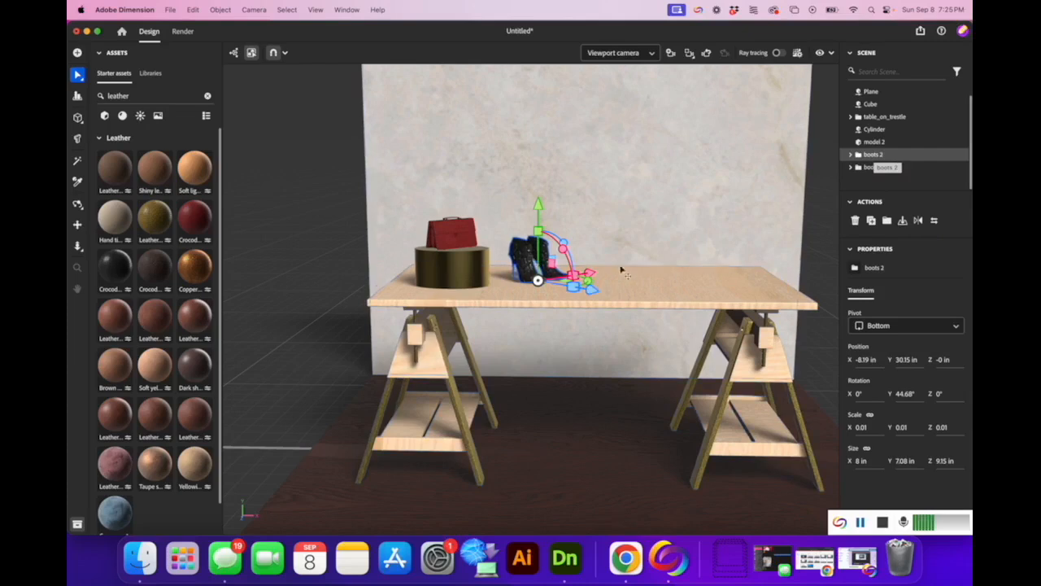
{"action": "left_click_drag", "start_coordinate": [591, 276], "coordinate": [754, 309]}
{"action": "left_click_drag", "start_coordinate": [721, 273], "coordinate": [665, 301]}
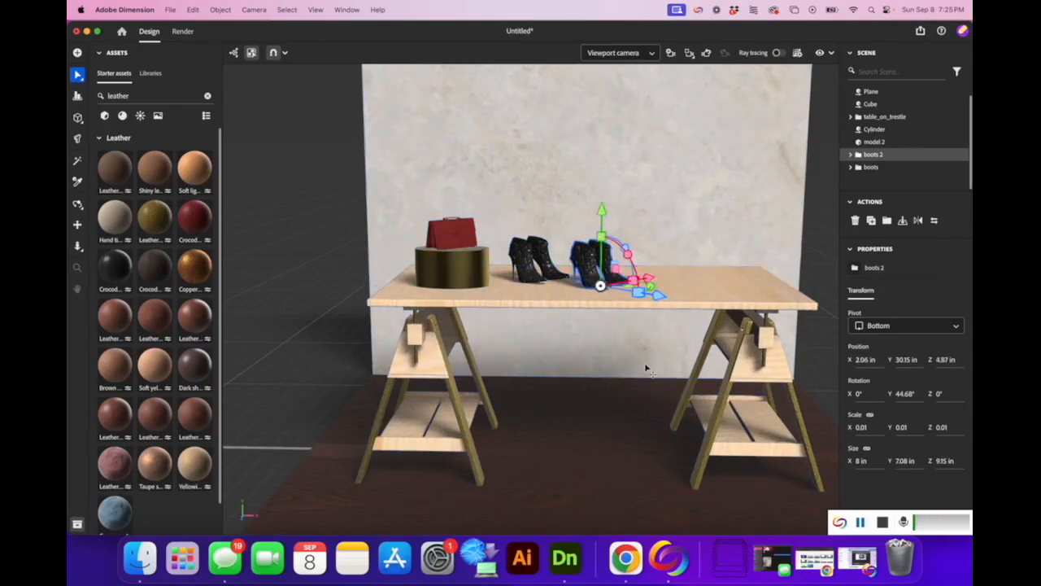
{"action": "left_click", "coordinate": [647, 367]}
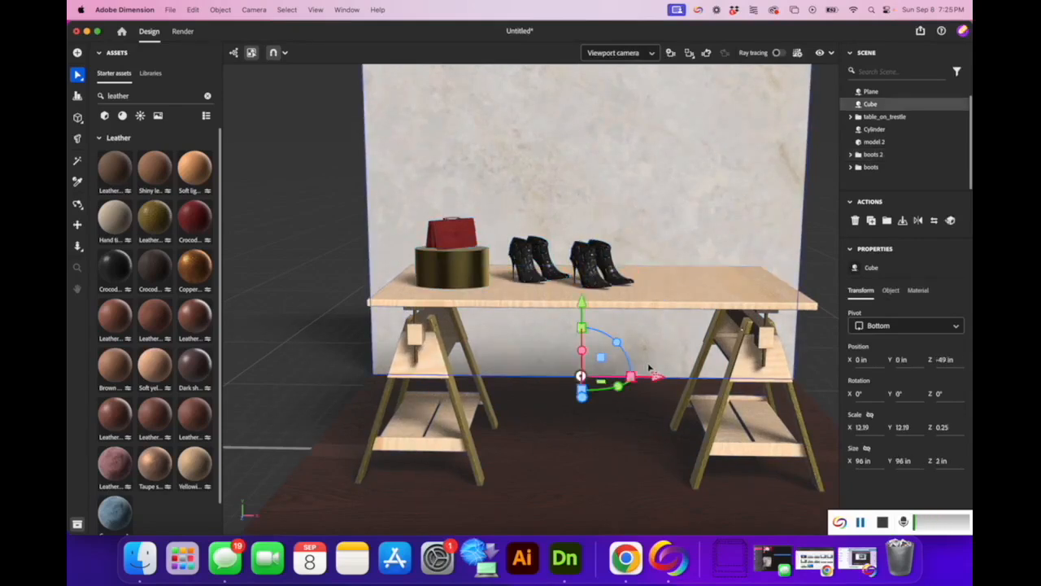
Import the hat.obj model from Downloads into the scene.
{"action": "left_click", "coordinate": [285, 259]}
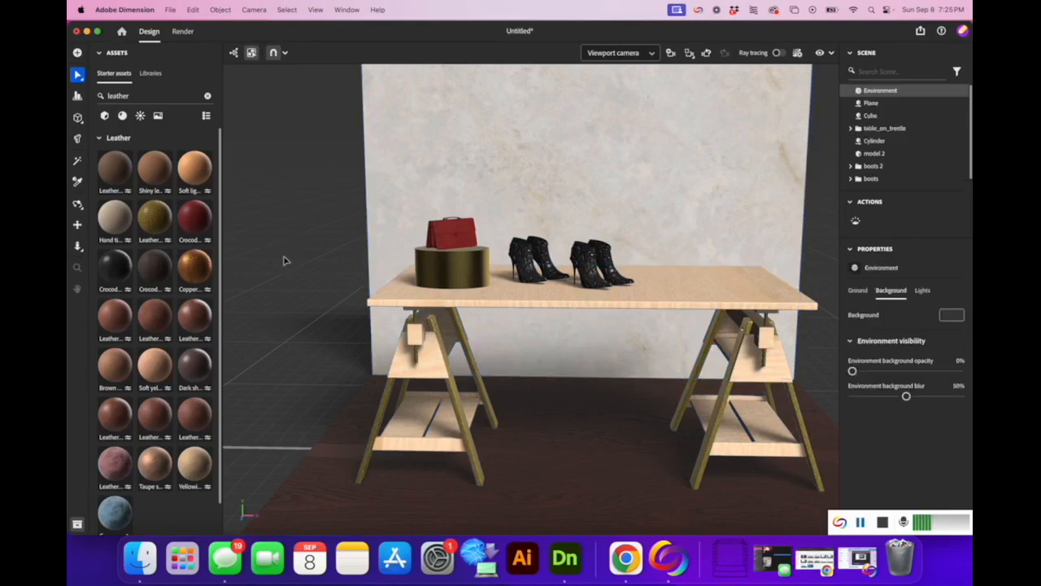
{"action": "left_click", "coordinate": [170, 10]}
{"action": "mouse_move", "coordinate": [220, 133]}
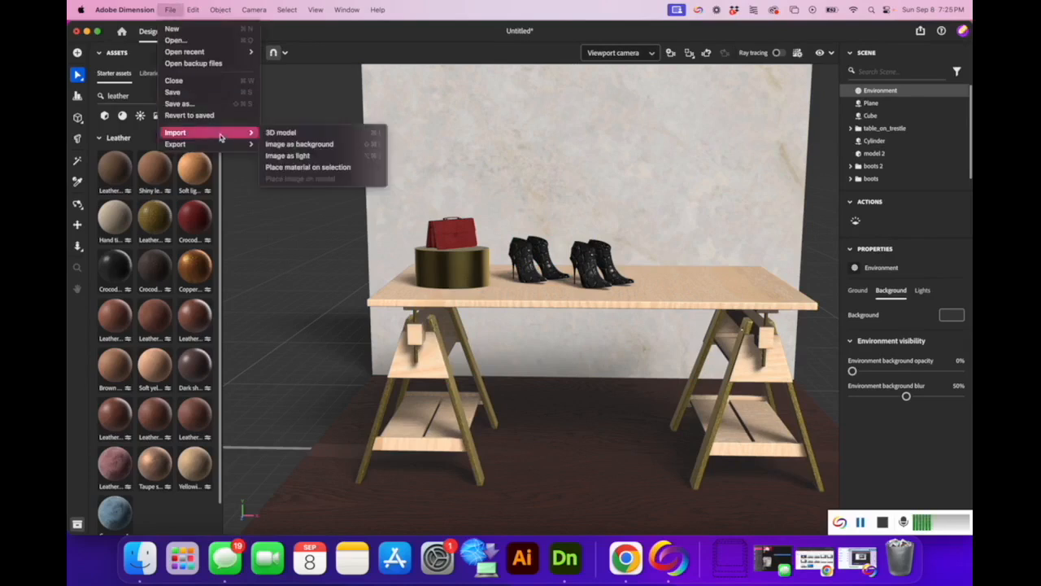
{"action": "left_click", "coordinate": [276, 133]}
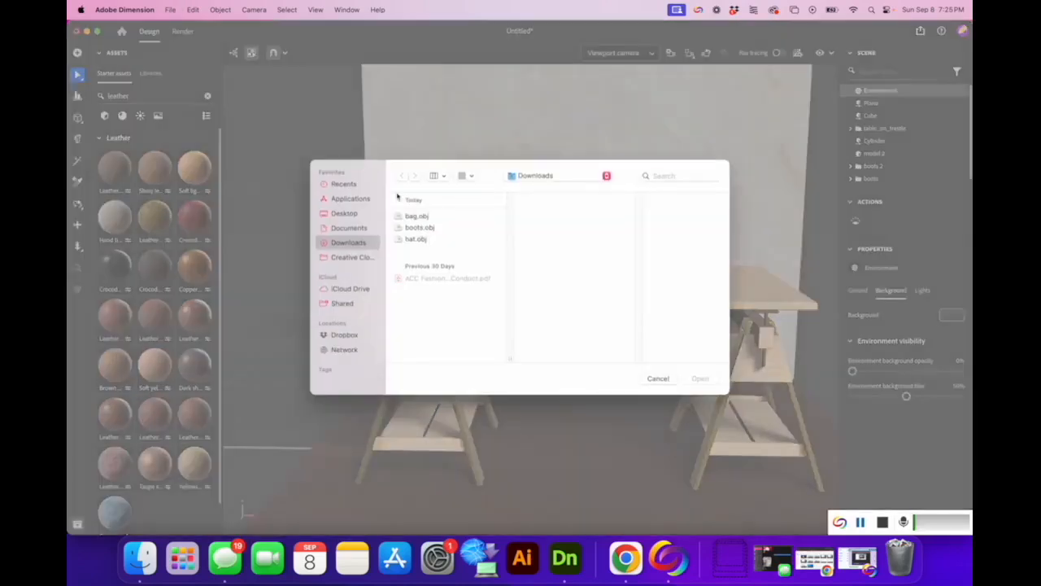
{"action": "left_click", "coordinate": [429, 239]}
{"action": "left_click", "coordinate": [718, 381]}
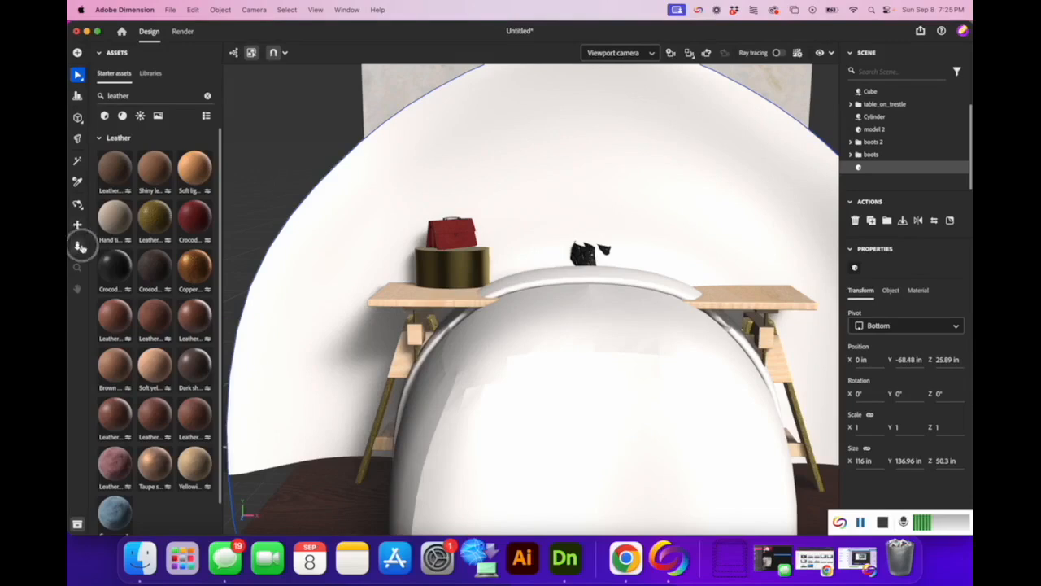
Dolly the camera back to see the whole scene with the large white hat.
{"action": "left_click", "coordinate": [77, 245]}
{"action": "left_click_drag", "start_coordinate": [344, 261], "coordinate": [395, 111]}
{"action": "left_click", "coordinate": [80, 75]}
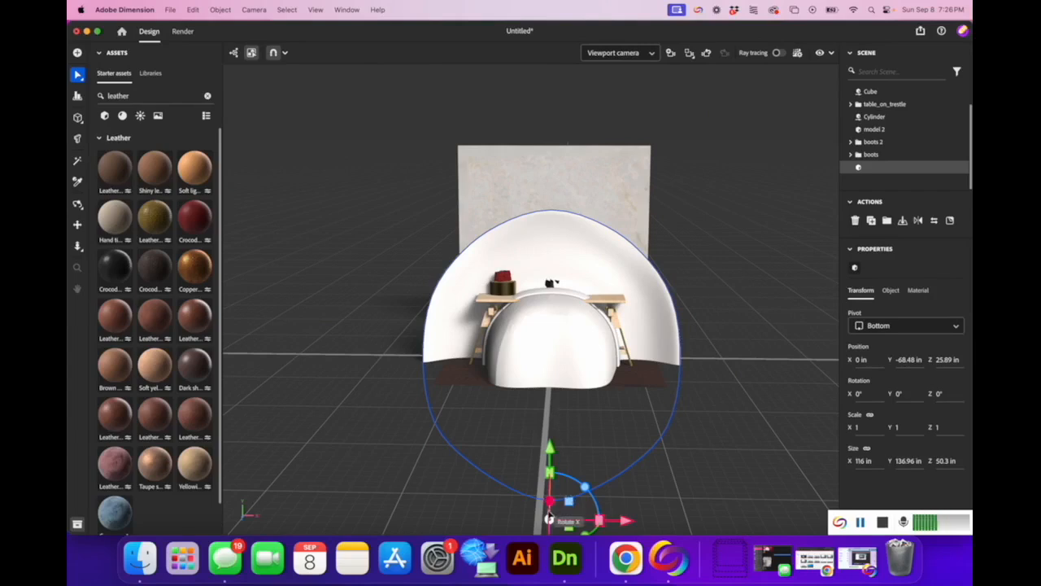
Rotate the hat upright about X (90°, 180°, -180°) and drop it onto the floor.
{"action": "left_click_drag", "start_coordinate": [549, 517], "coordinate": [550, 440]}
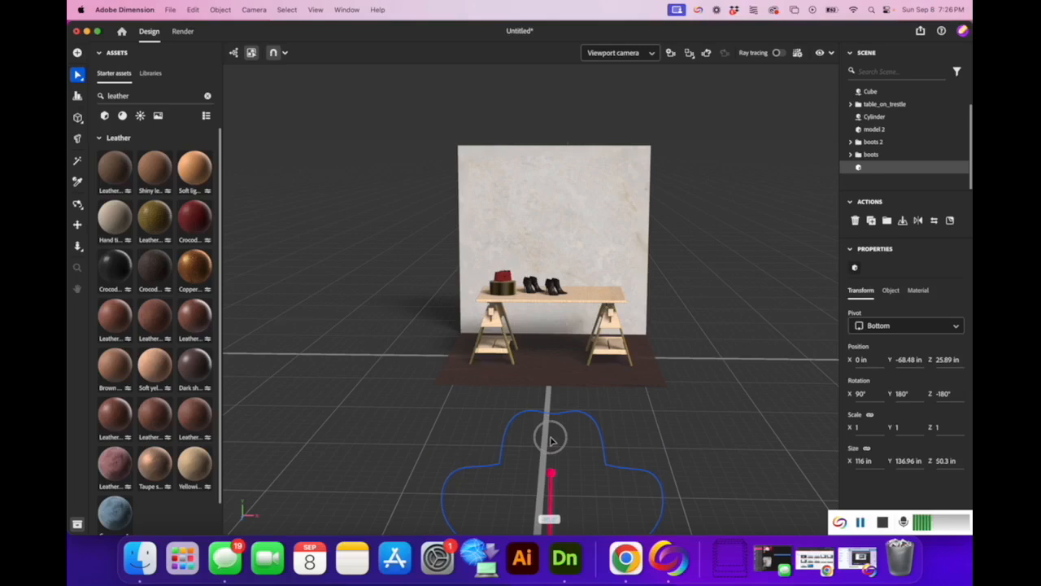
{"action": "left_click_drag", "start_coordinate": [551, 440], "coordinate": [551, 440]}
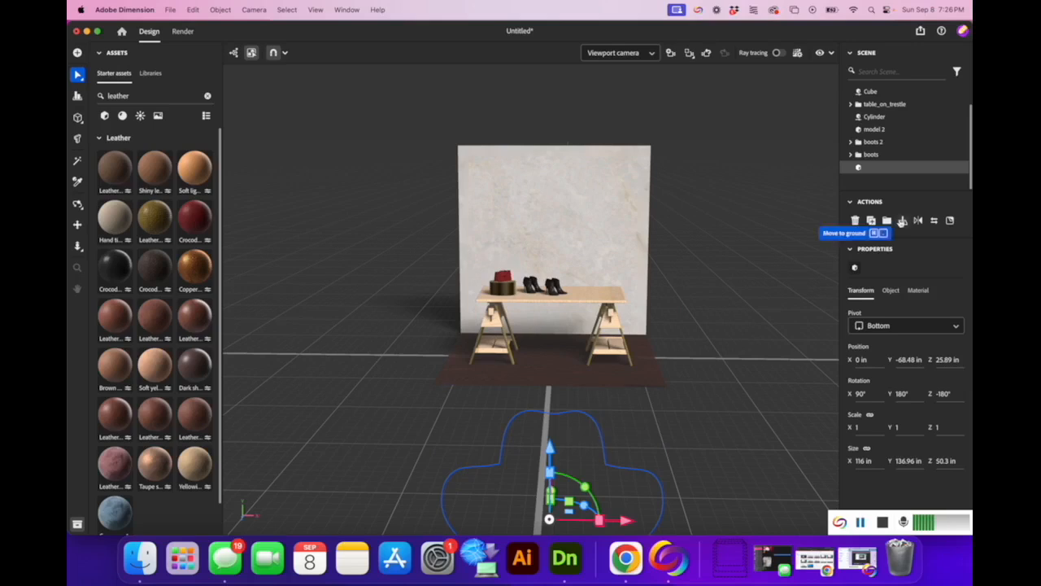
{"action": "left_click", "coordinate": [902, 221]}
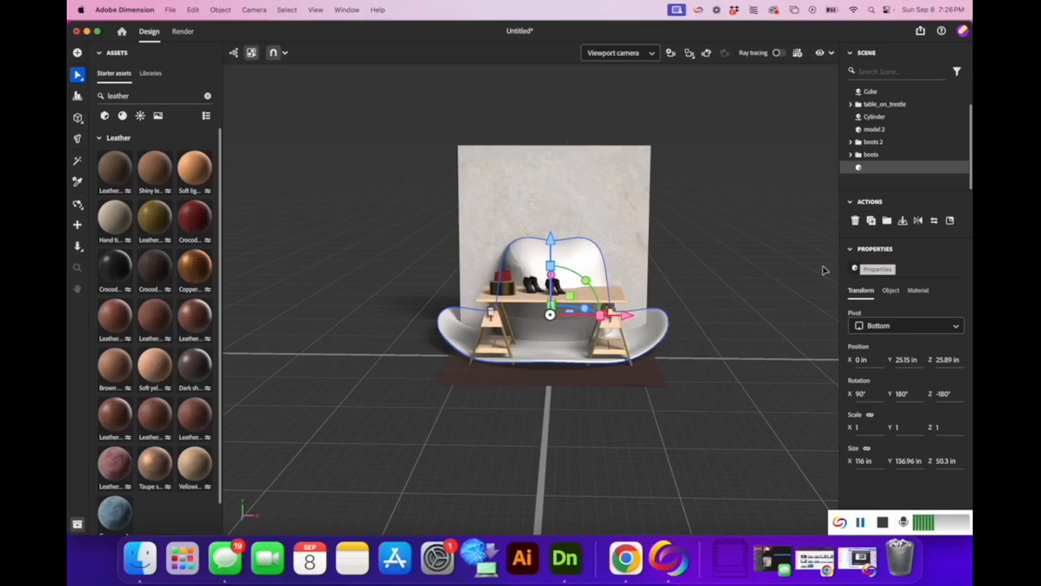
Shrink the hat to 18 in wide and move it onto the tabletop's right end.
{"action": "left_click", "coordinate": [872, 462]}
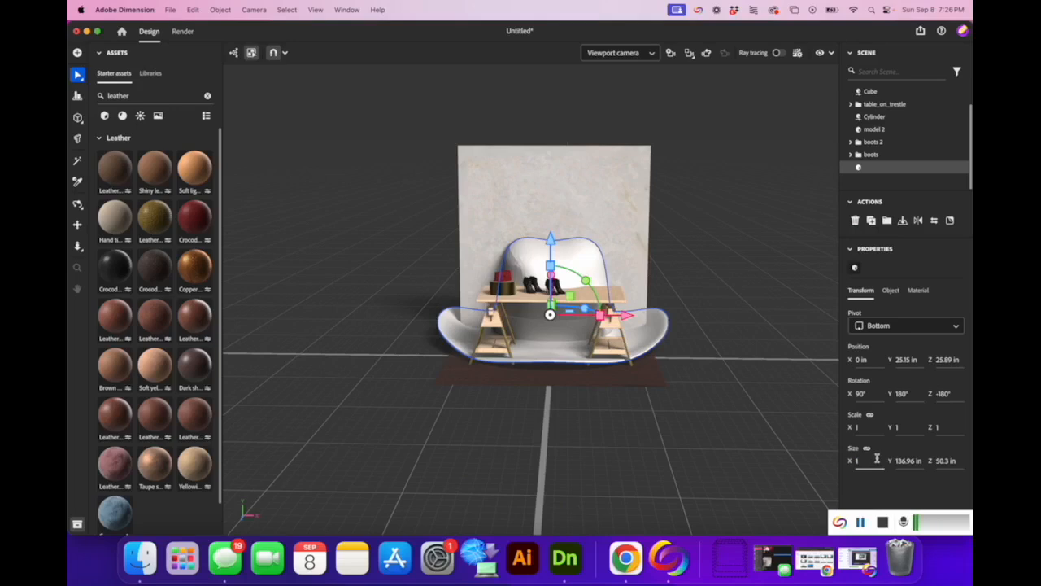
{"action": "key", "text": "Return"}
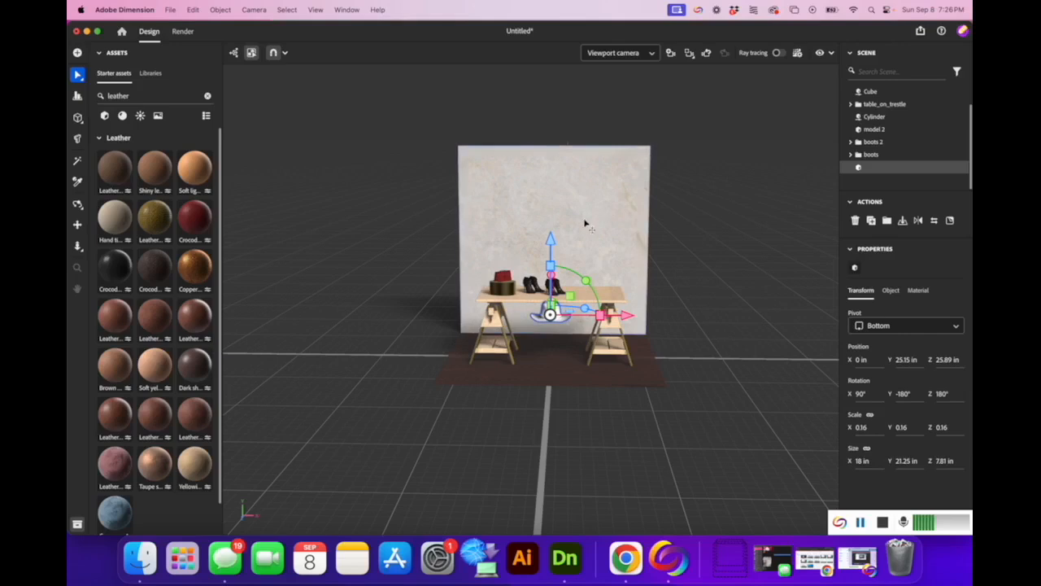
{"action": "left_click_drag", "start_coordinate": [553, 239], "coordinate": [552, 218]}
{"action": "left_click_drag", "start_coordinate": [629, 301], "coordinate": [665, 299]}
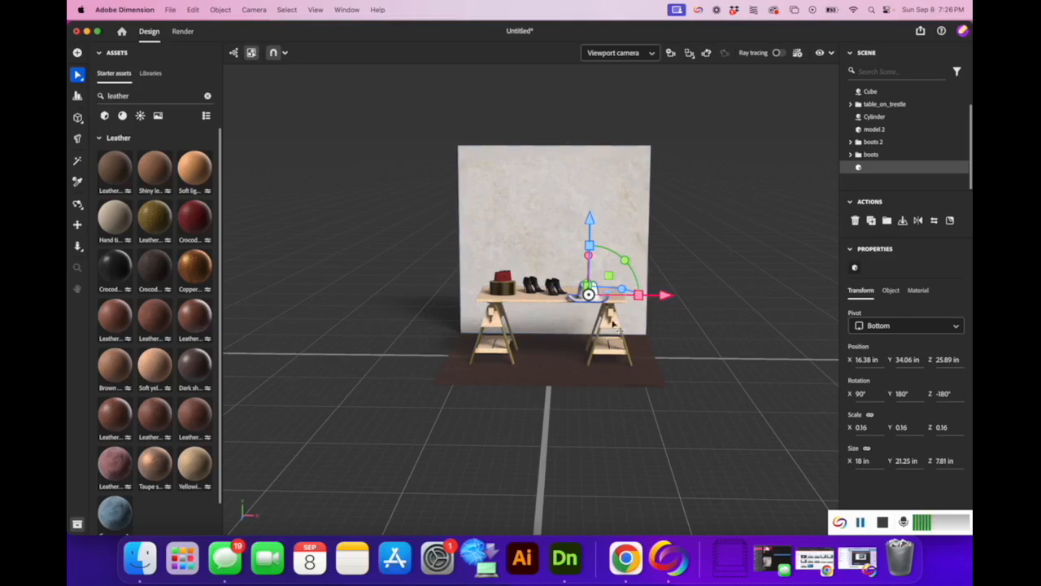
View the table from its end and shift the hat back across the tabletop, in line with the boots.
{"action": "left_click", "coordinate": [77, 245]}
{"action": "left_click_drag", "start_coordinate": [545, 367], "coordinate": [591, 459]}
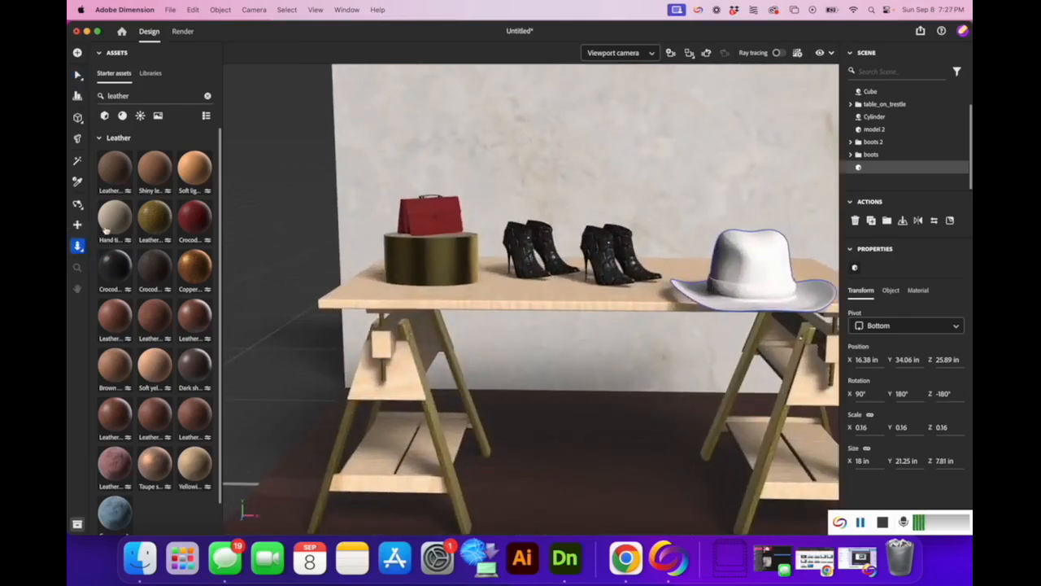
{"action": "left_click", "coordinate": [76, 205]}
{"action": "left_click_drag", "start_coordinate": [570, 372], "coordinate": [543, 362]}
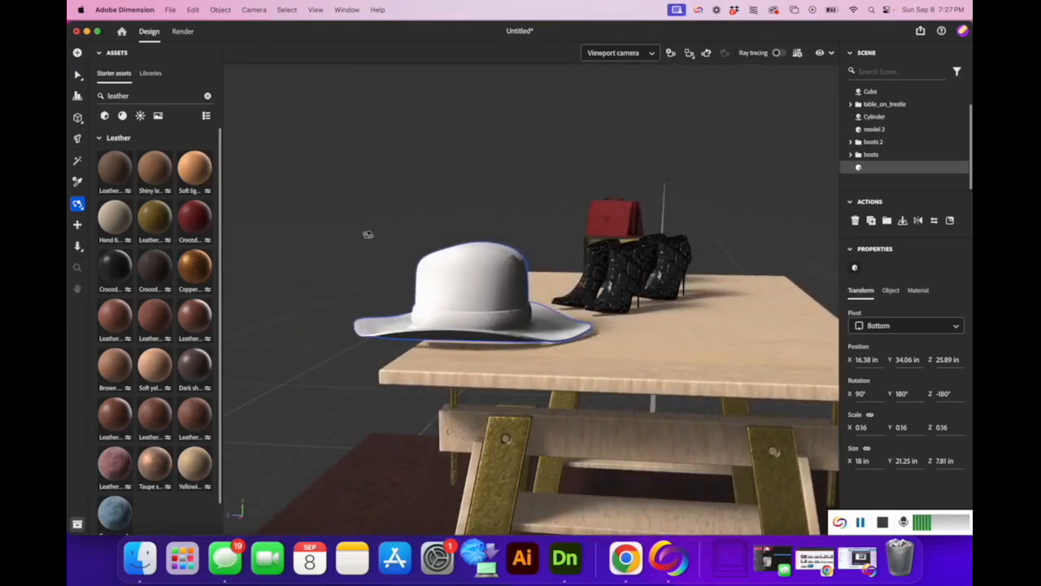
{"action": "left_click", "coordinate": [77, 74]}
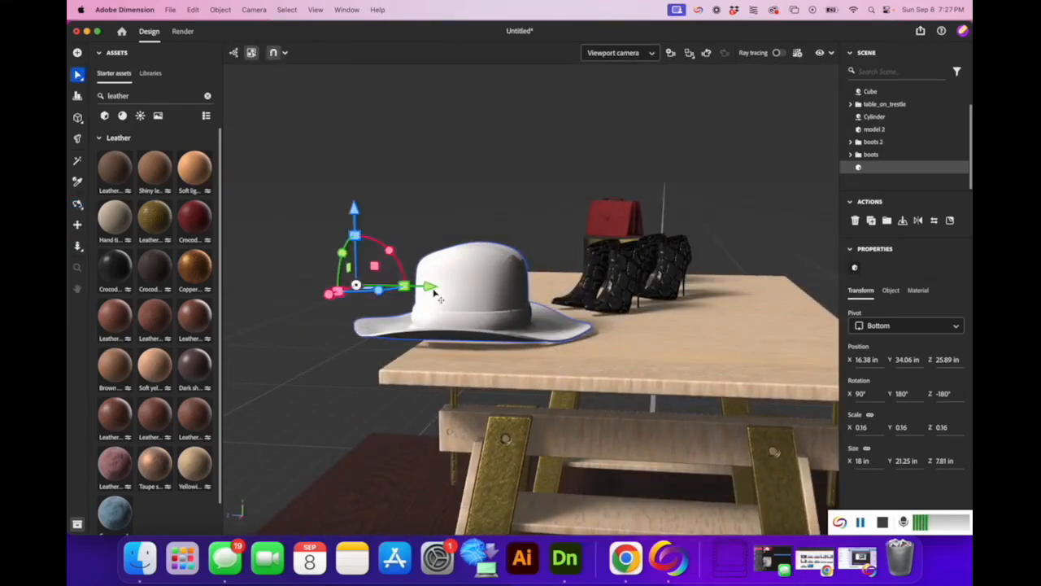
{"action": "left_click_drag", "start_coordinate": [450, 292], "coordinate": [585, 308]}
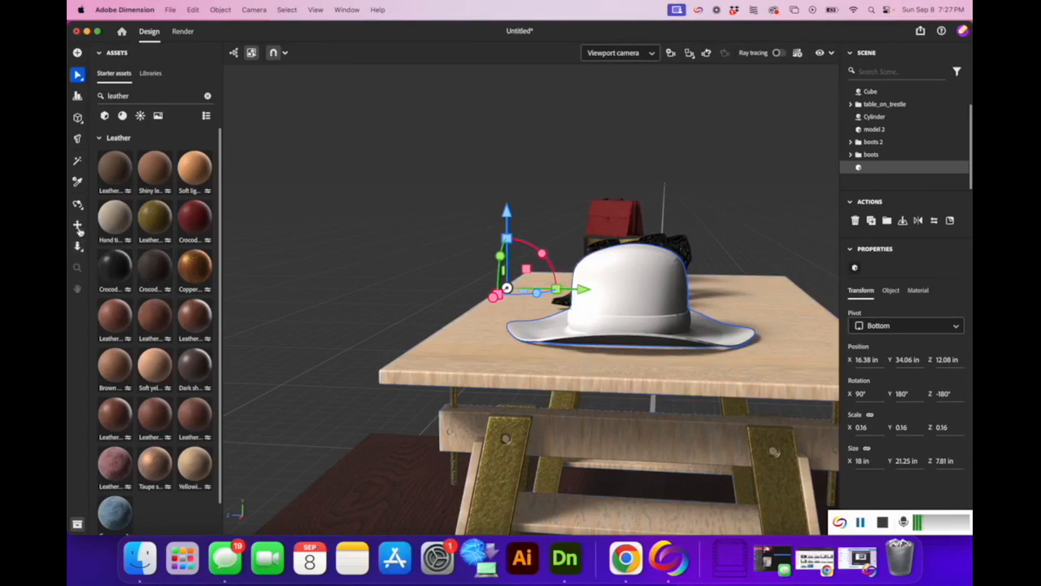
From a front view of the table, nudge the hat right to X 20.09 in.
{"action": "left_click", "coordinate": [77, 204]}
{"action": "left_click_drag", "start_coordinate": [379, 315], "coordinate": [558, 293]}
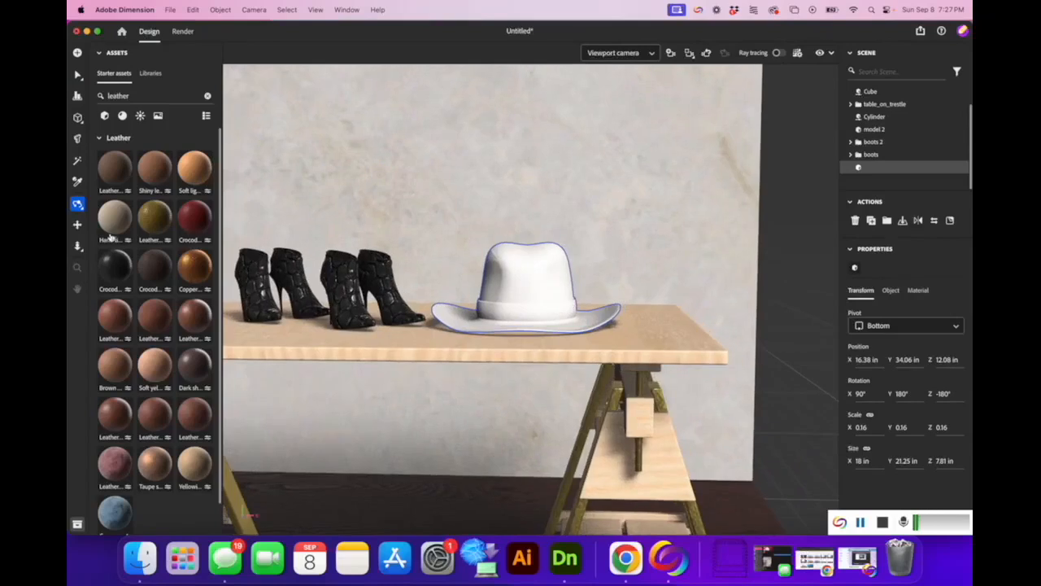
{"action": "left_click", "coordinate": [77, 245]}
{"action": "left_click_drag", "start_coordinate": [318, 268], "coordinate": [472, 165]}
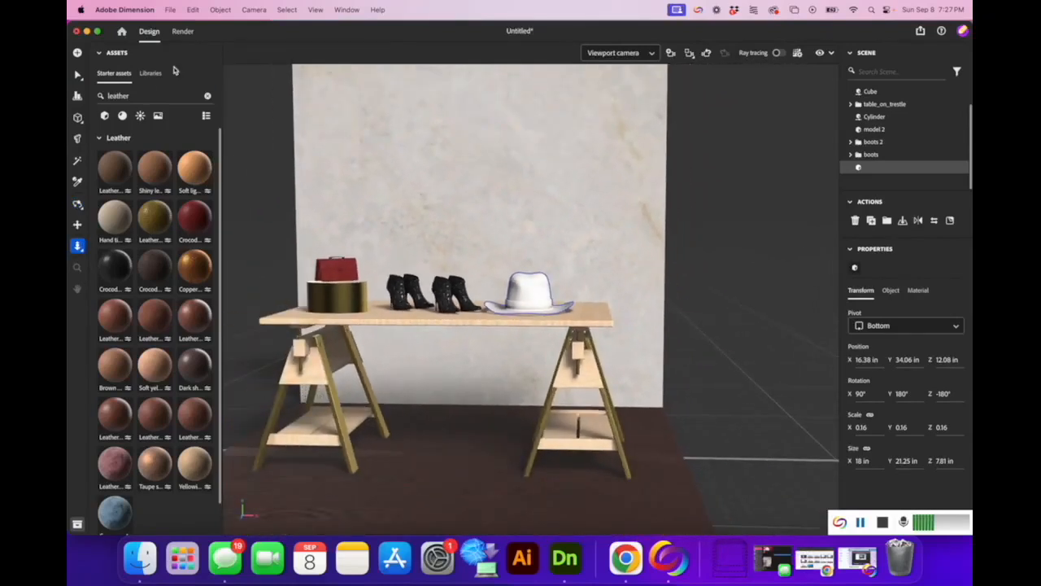
{"action": "left_click", "coordinate": [78, 74]}
{"action": "left_click", "coordinate": [529, 289]}
{"action": "left_click_drag", "start_coordinate": [606, 300], "coordinate": [629, 299]}
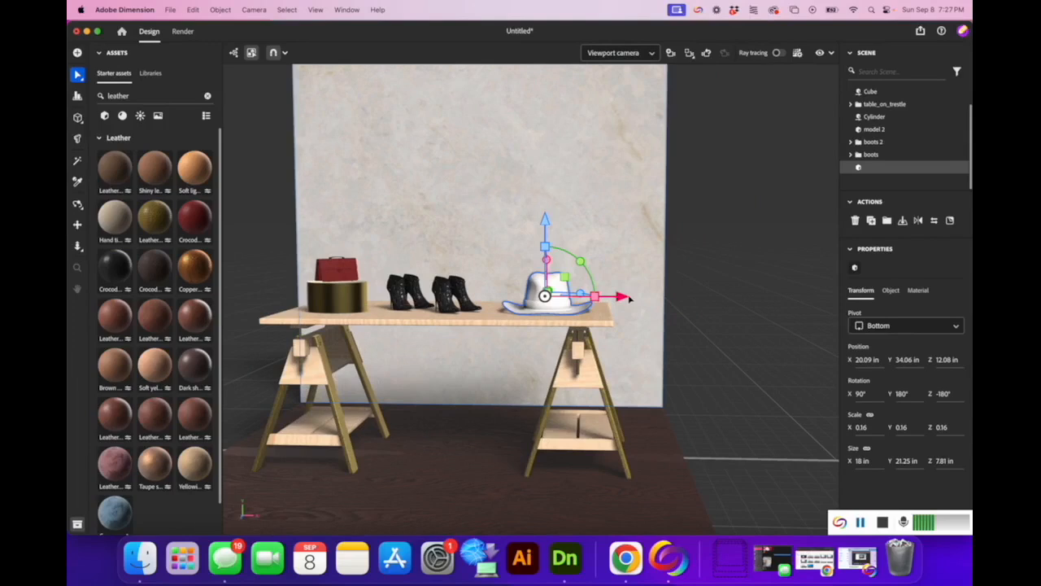
Search the assets for felt and apply Black And Green Felt to the hat.
{"action": "left_click", "coordinate": [178, 95]}
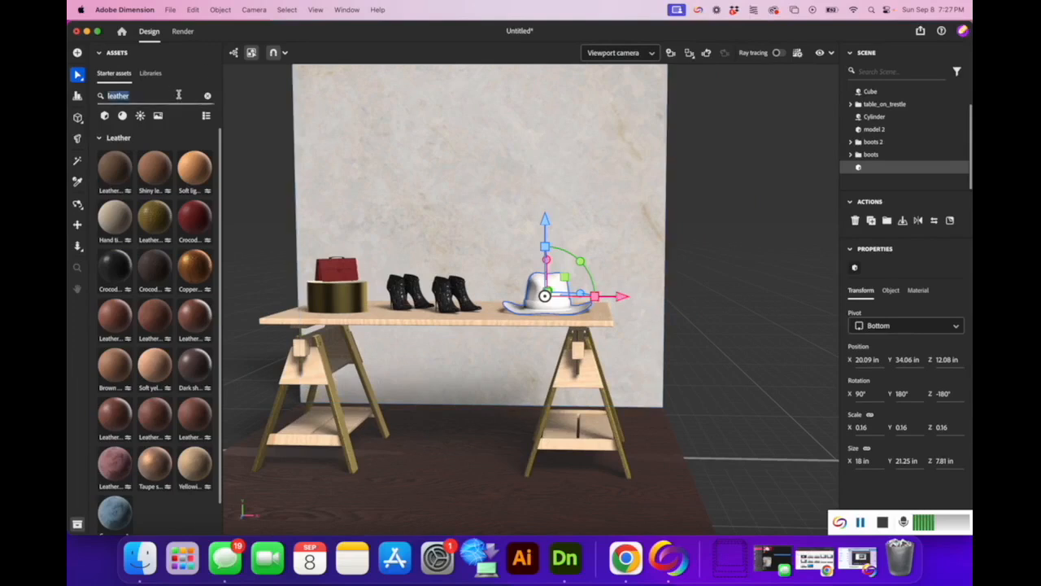
{"action": "type", "text": "felt"}
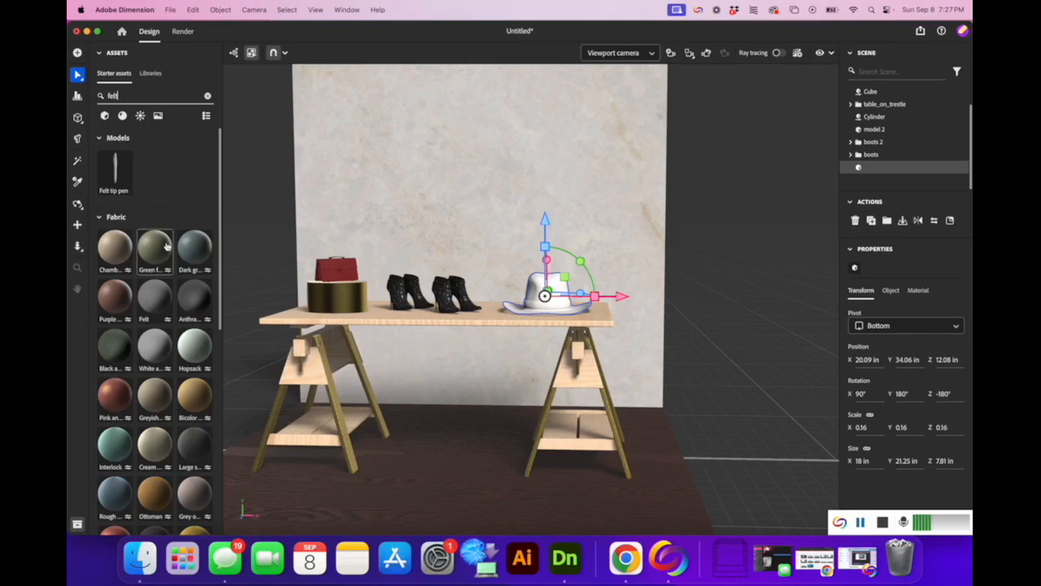
{"action": "left_click_drag", "start_coordinate": [121, 338], "coordinate": [558, 296]}
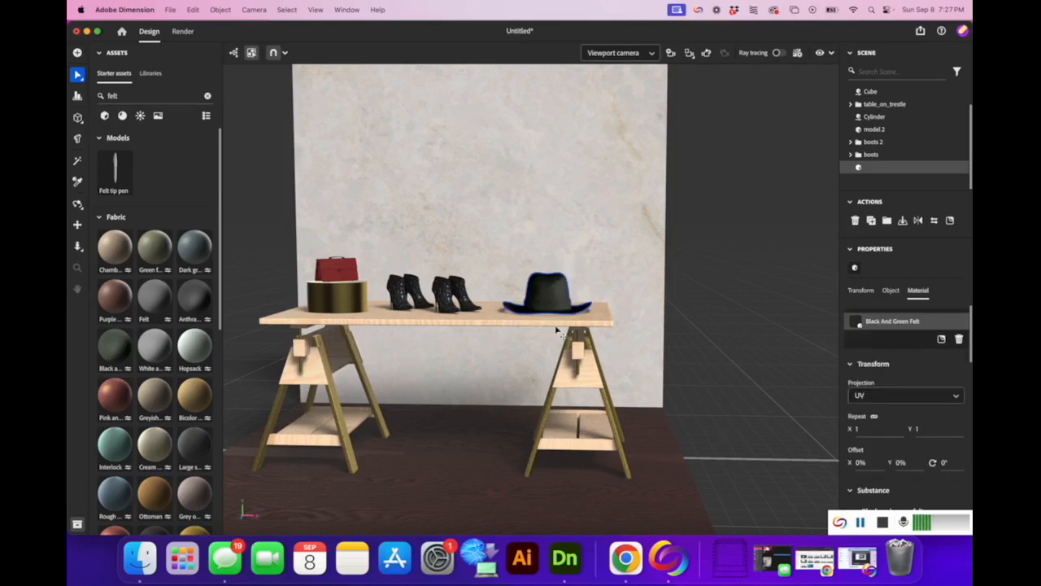
Select just the hat's band with the Magic Wand and give it Anthracite Felt.
{"action": "left_click", "coordinate": [78, 160]}
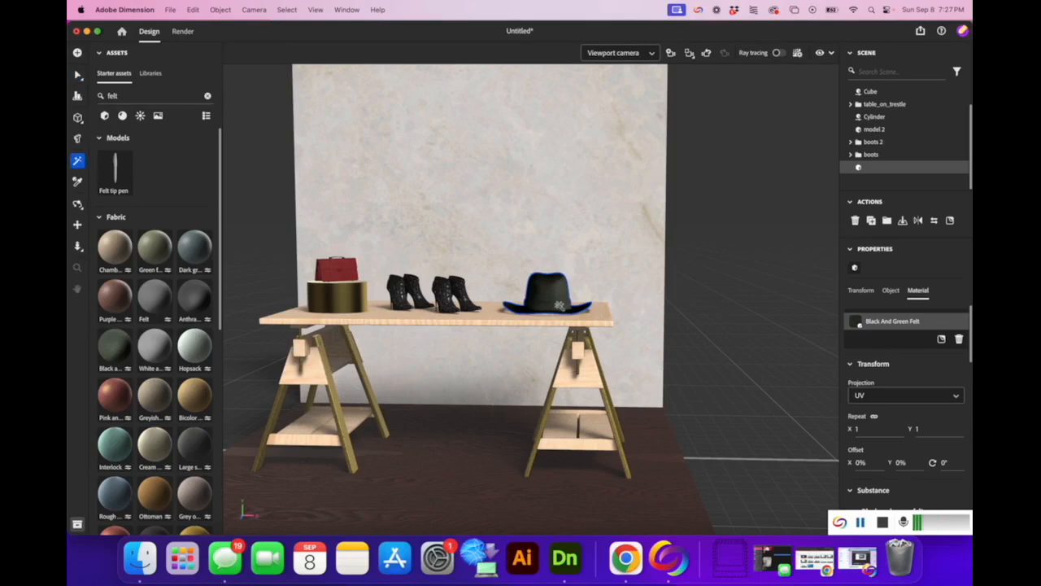
{"action": "left_click", "coordinate": [559, 305]}
{"action": "left_click_drag", "start_coordinate": [194, 314], "coordinate": [564, 314]}
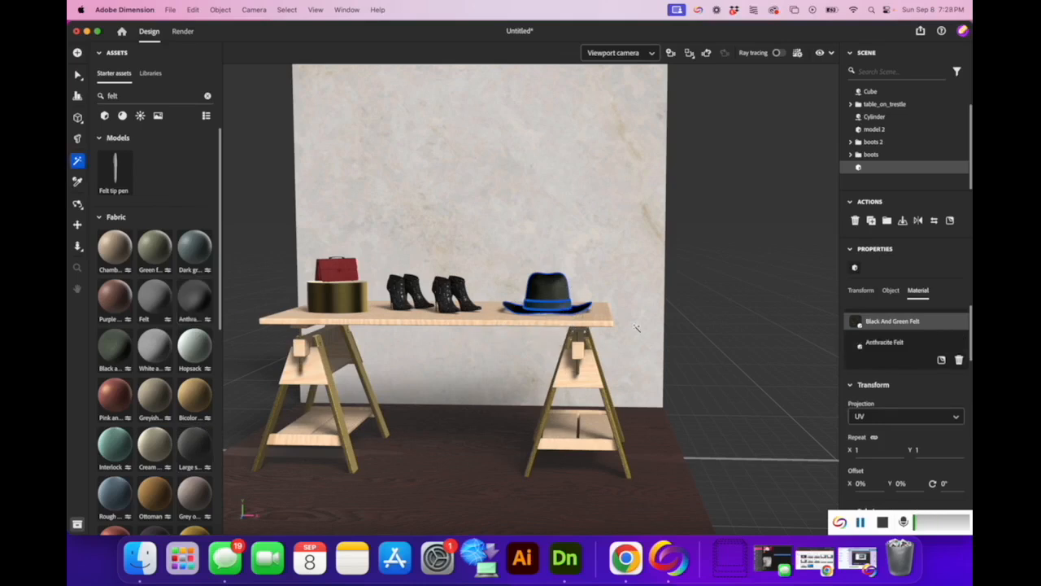
Replace the hat band's material with Large Size Grey Fabric from the Assets panel.
{"action": "scroll", "coordinate": [529, 428], "scroll_direction": "up", "scroll_amount": 10}
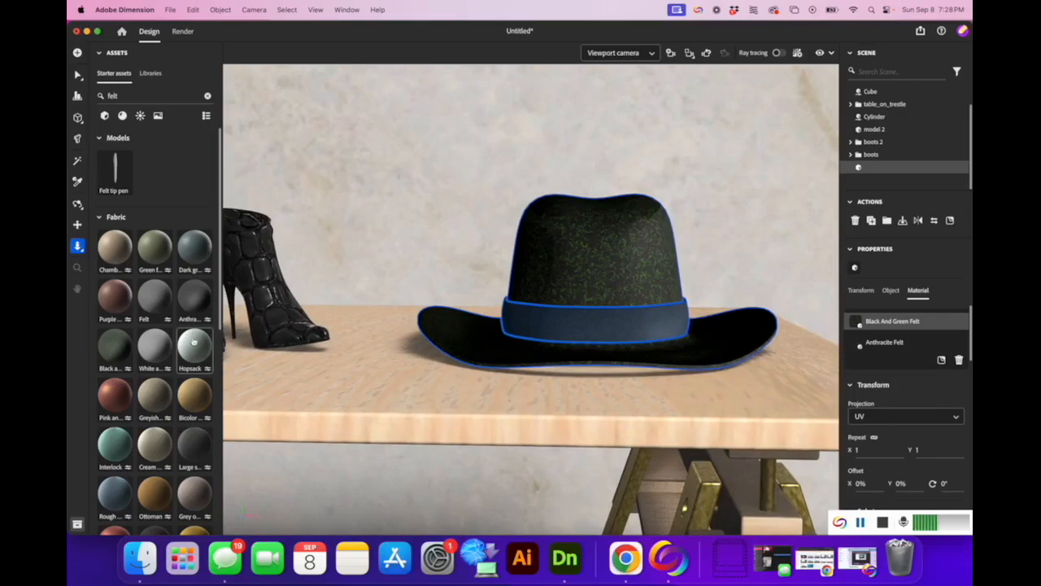
{"action": "left_click_drag", "start_coordinate": [193, 443], "coordinate": [579, 320]}
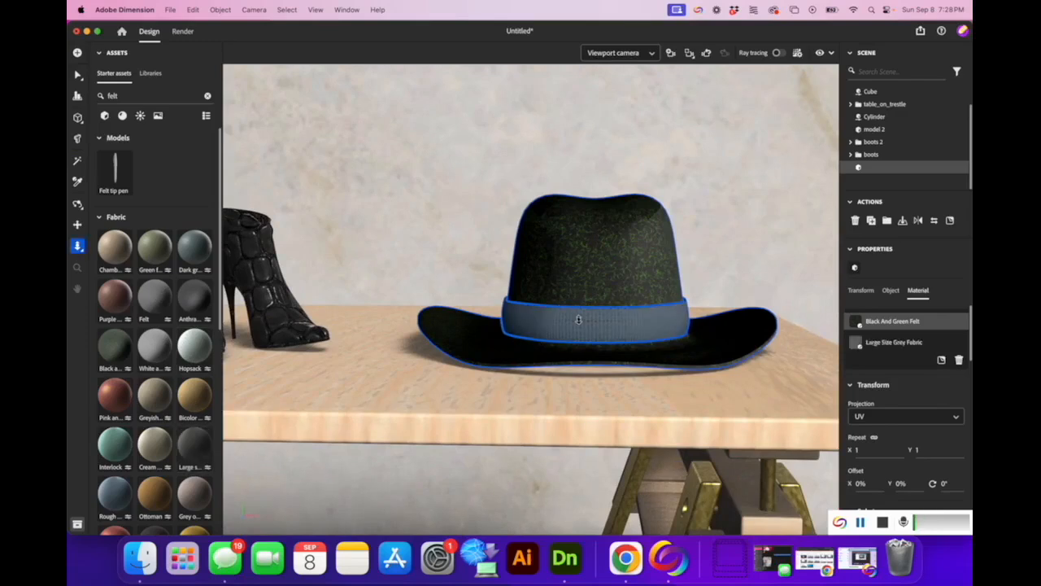
{"action": "scroll", "coordinate": [411, 324], "scroll_direction": "up", "scroll_amount": 2}
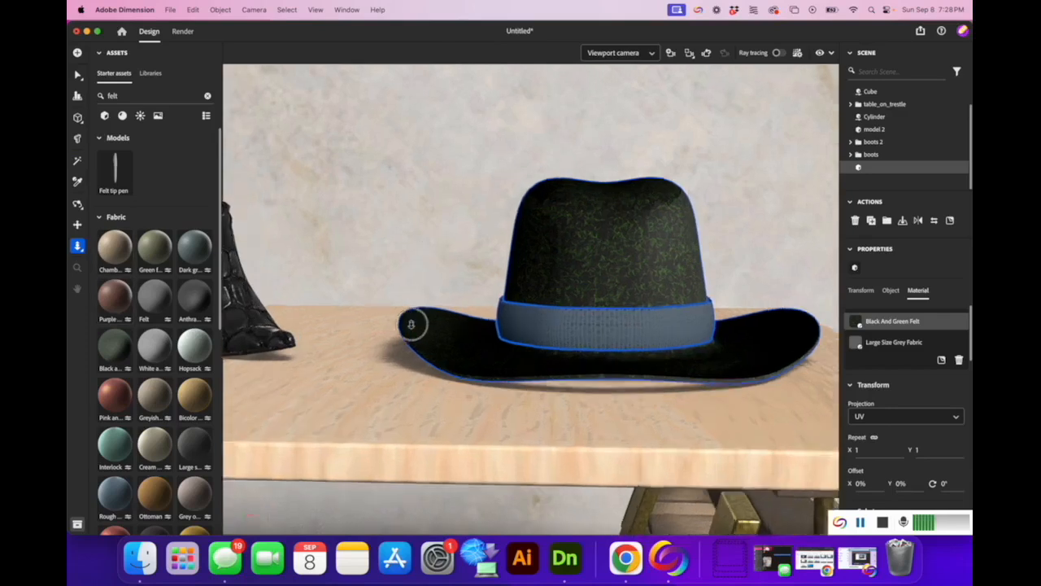
{"action": "scroll", "coordinate": [475, 236], "scroll_direction": "up", "scroll_amount": 1}
{"action": "scroll", "coordinate": [516, 220], "scroll_direction": "down", "scroll_amount": 5}
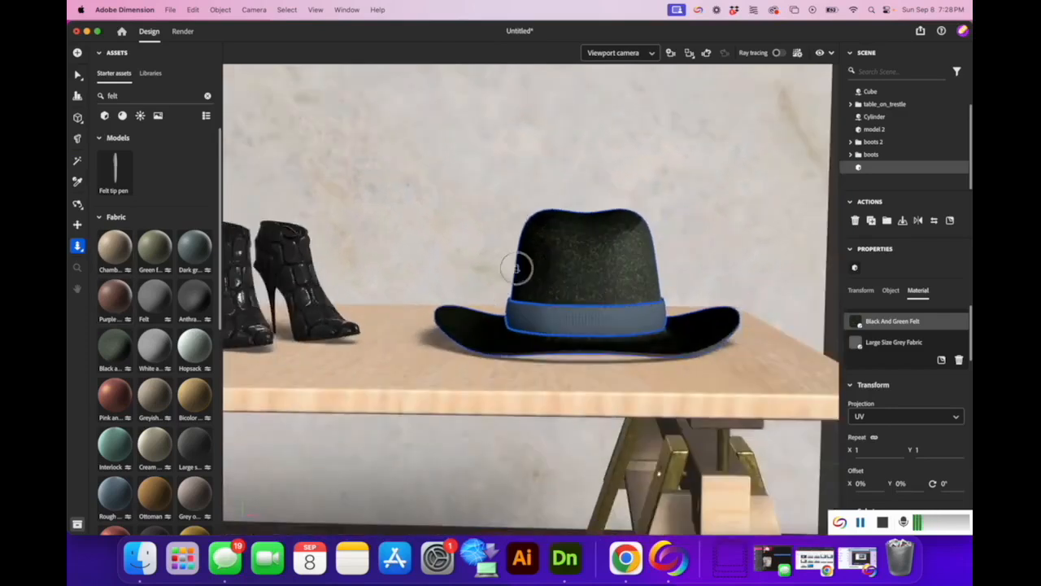
{"action": "scroll", "coordinate": [549, 186], "scroll_direction": "down", "scroll_amount": 2}
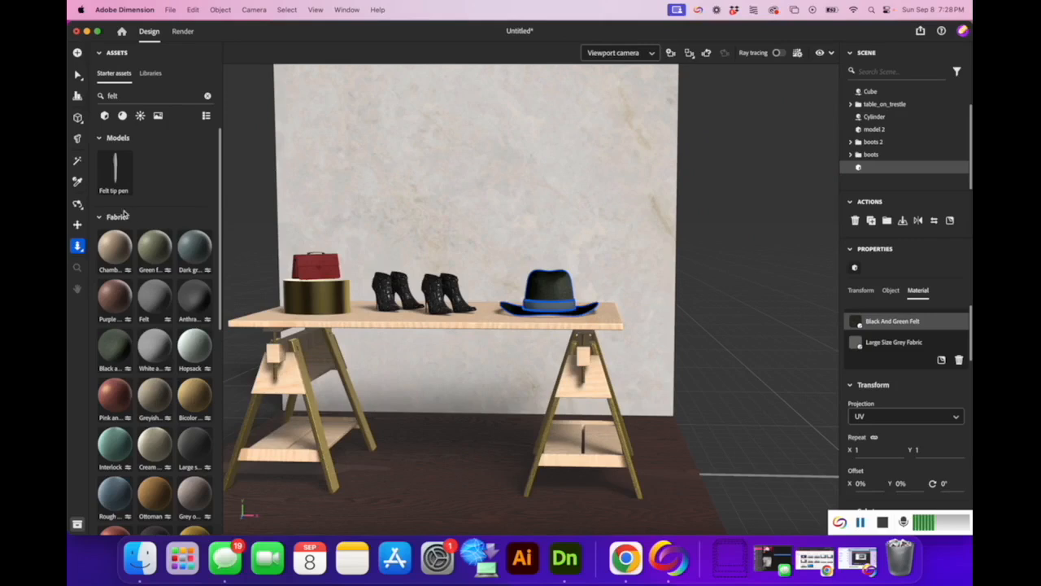
{"action": "left_click", "coordinate": [77, 203]}
{"action": "left_click_drag", "start_coordinate": [672, 344], "coordinate": [564, 359]}
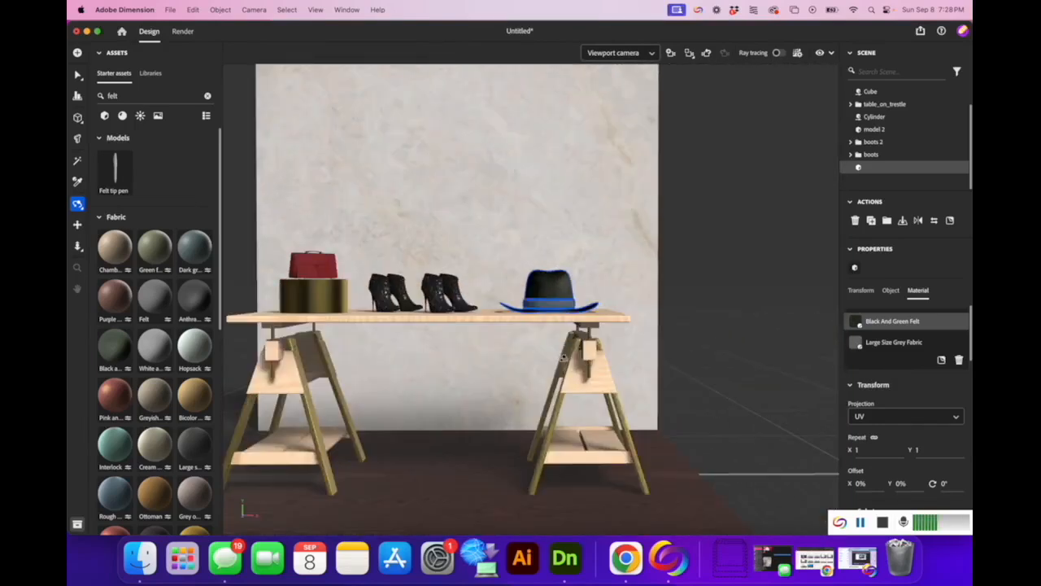